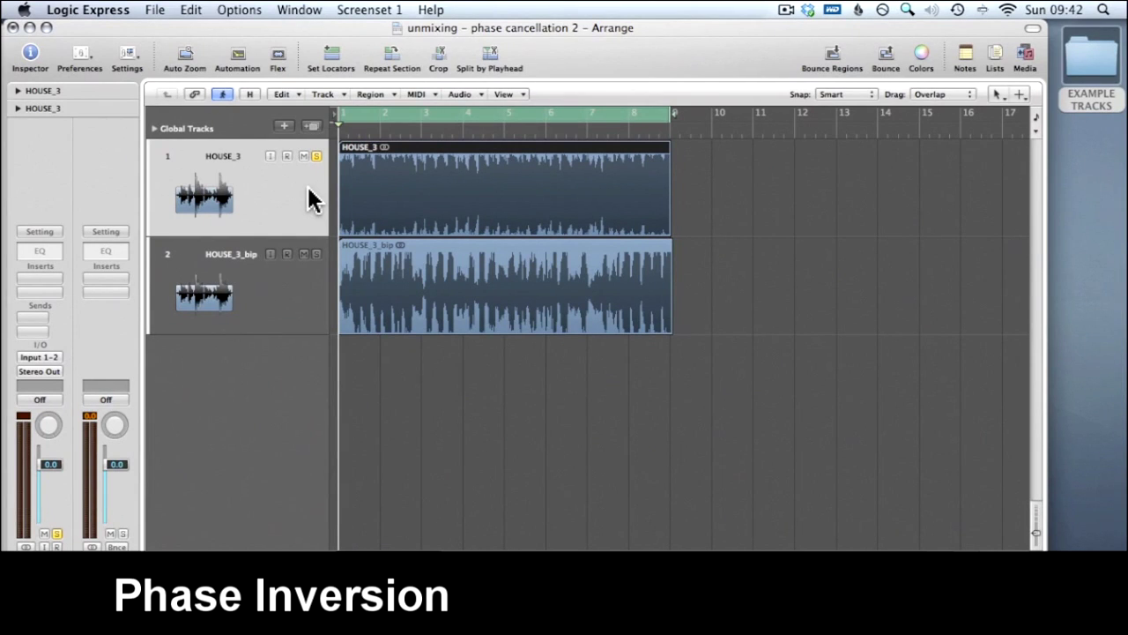
Step: Play the project, soloing HOUSE_3_bip and then HOUSE_3 in turn to compare them
key("space")
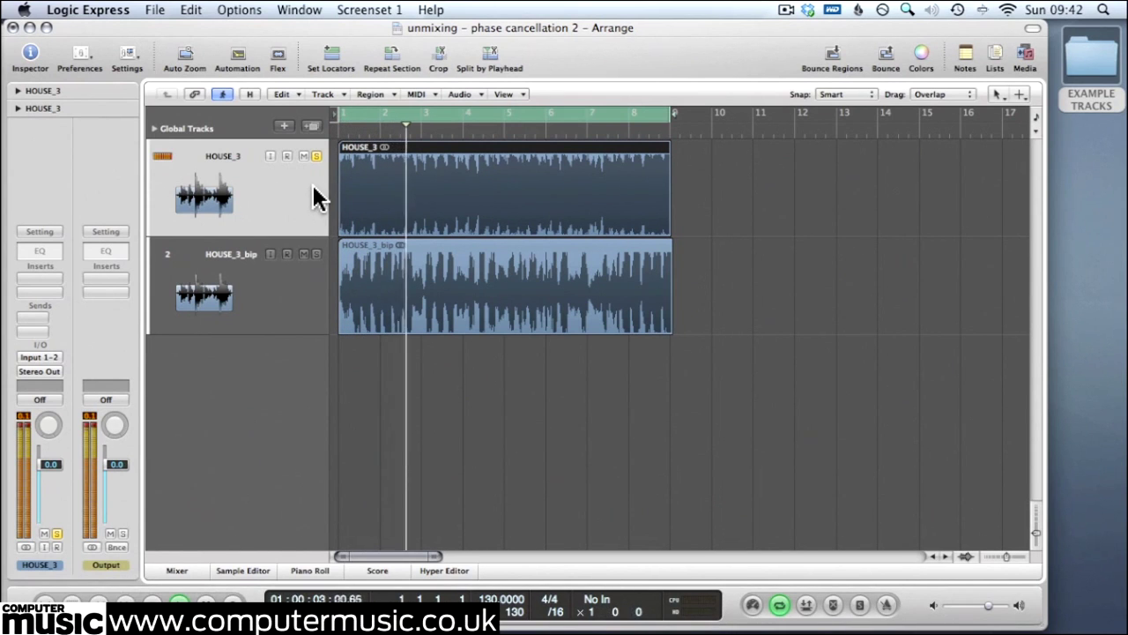
key("space")
left_click(317, 156)
left_click(317, 254)
key("space")
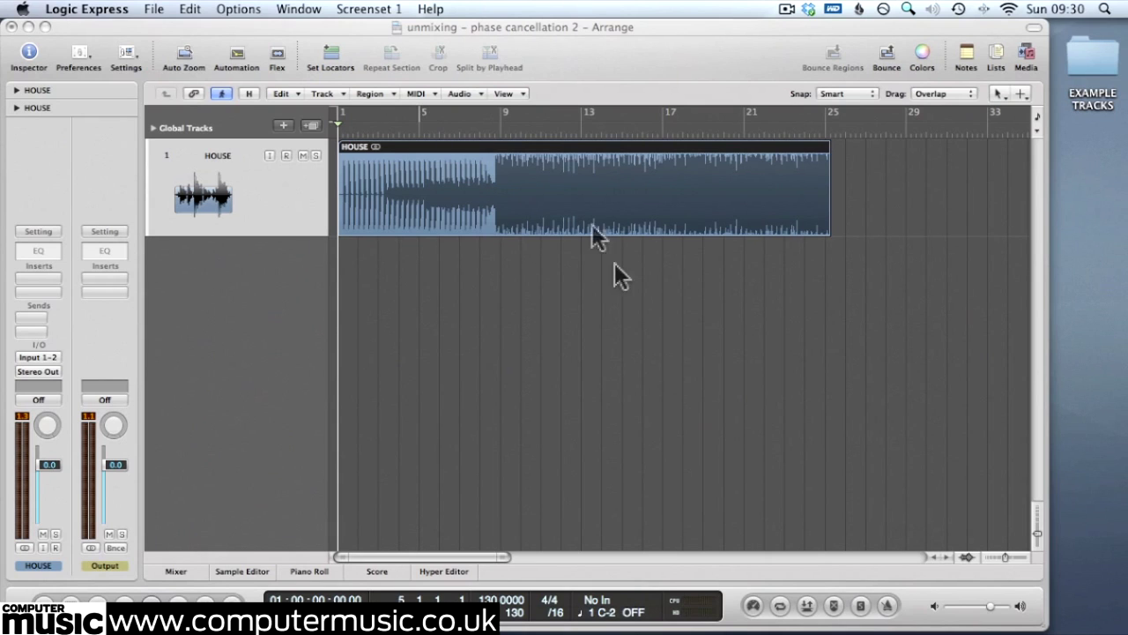
Step: Audition the HOUSE track from bar 9, skipping ahead to bar 17, then stop
left_click(492, 130)
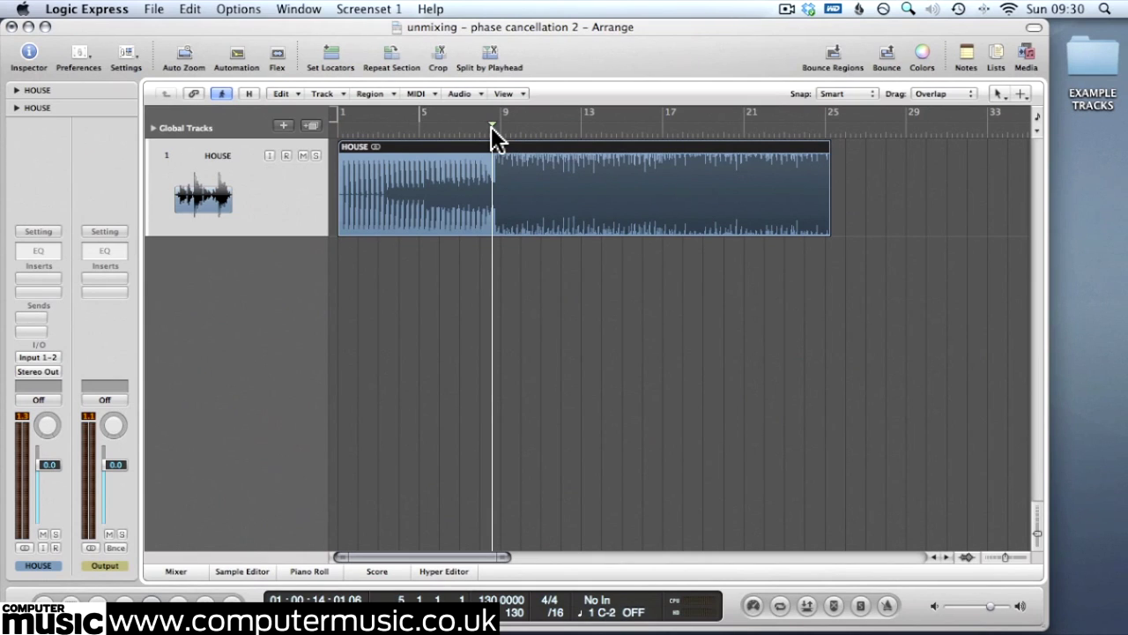
key("space")
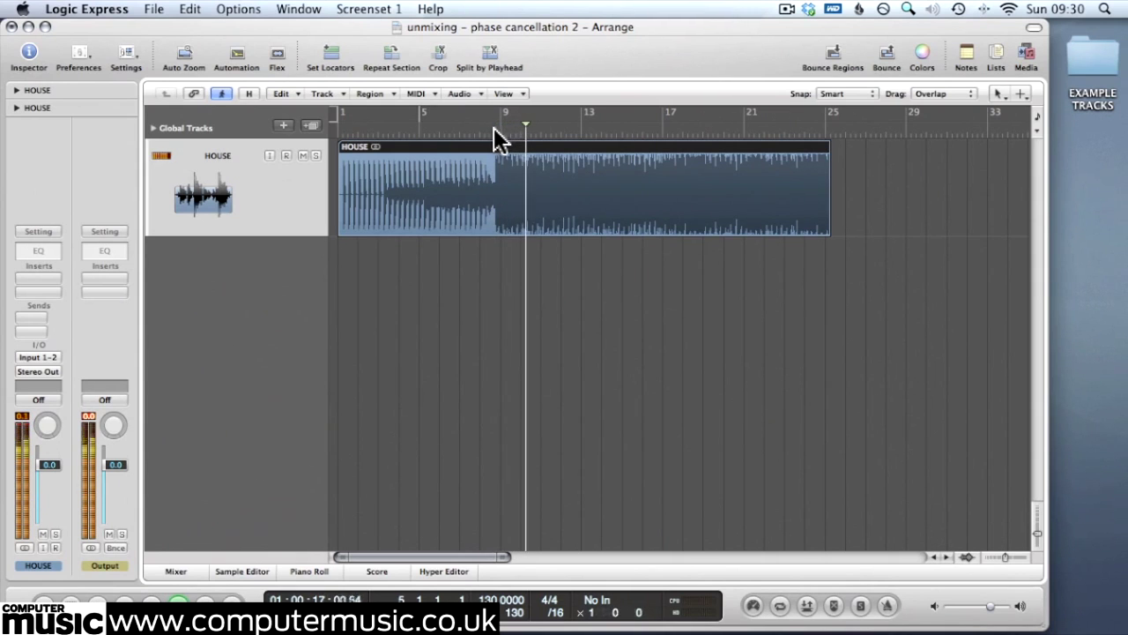
left_click(674, 129)
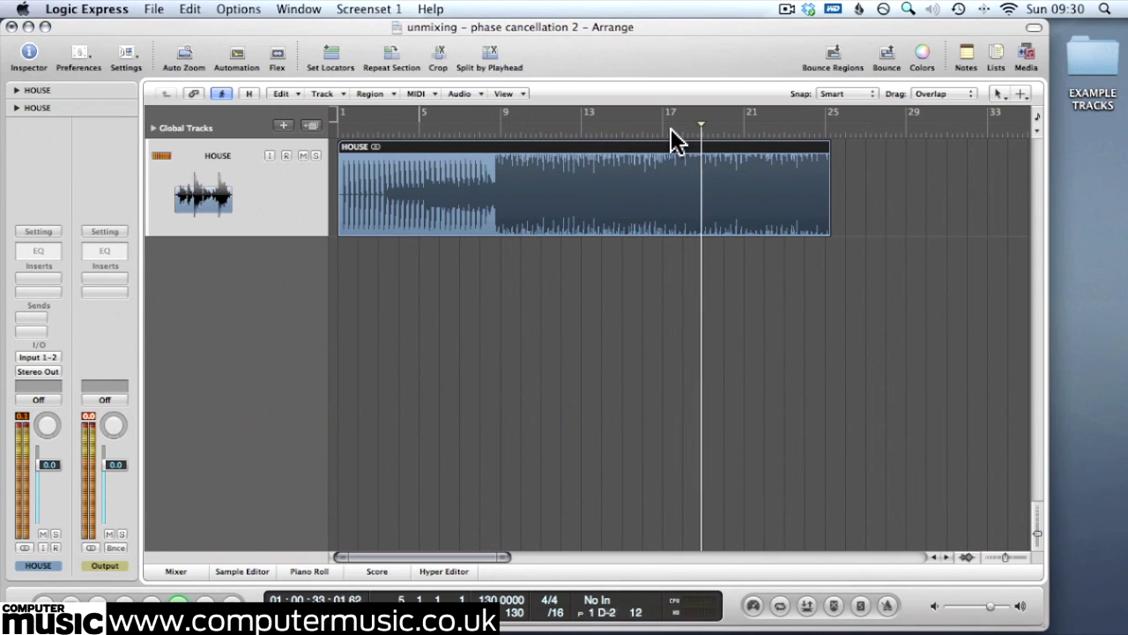
key("space")
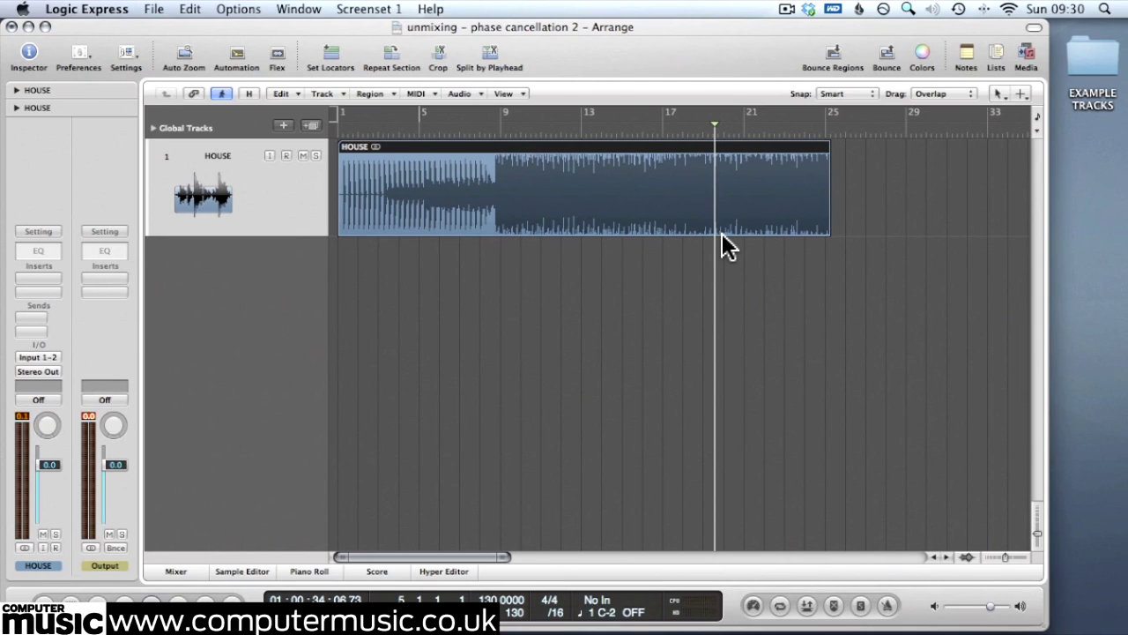
Step: Import HOUSE.wav from the EXAMPLE TRACKS folder as a new track below HOUSE
double_click(1084, 71)
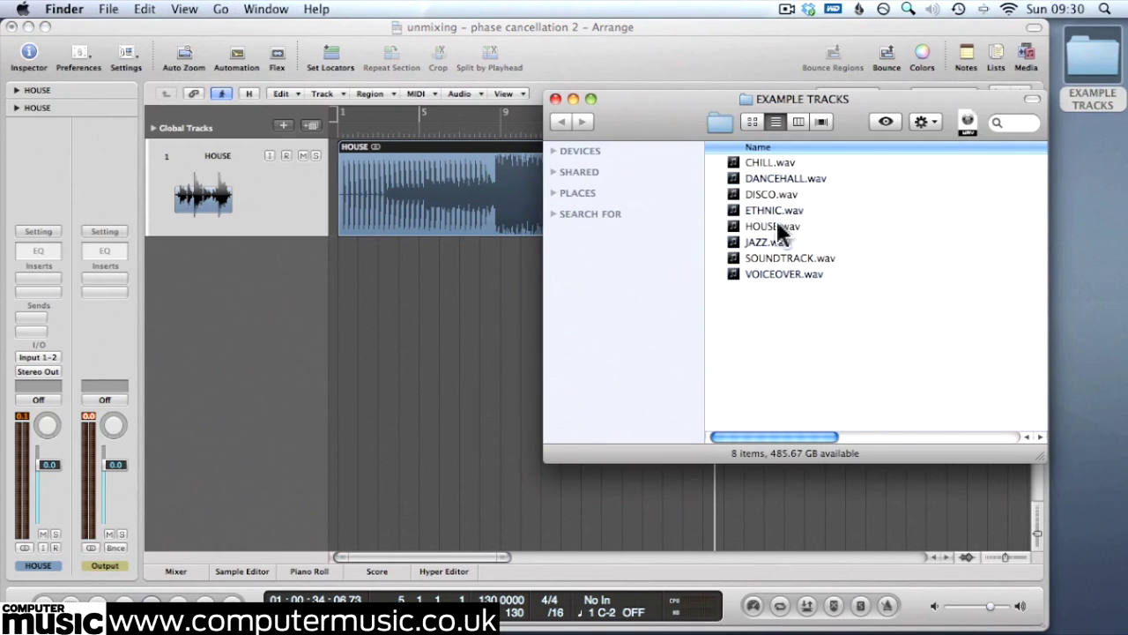
left_click_drag(777, 227, 355, 262)
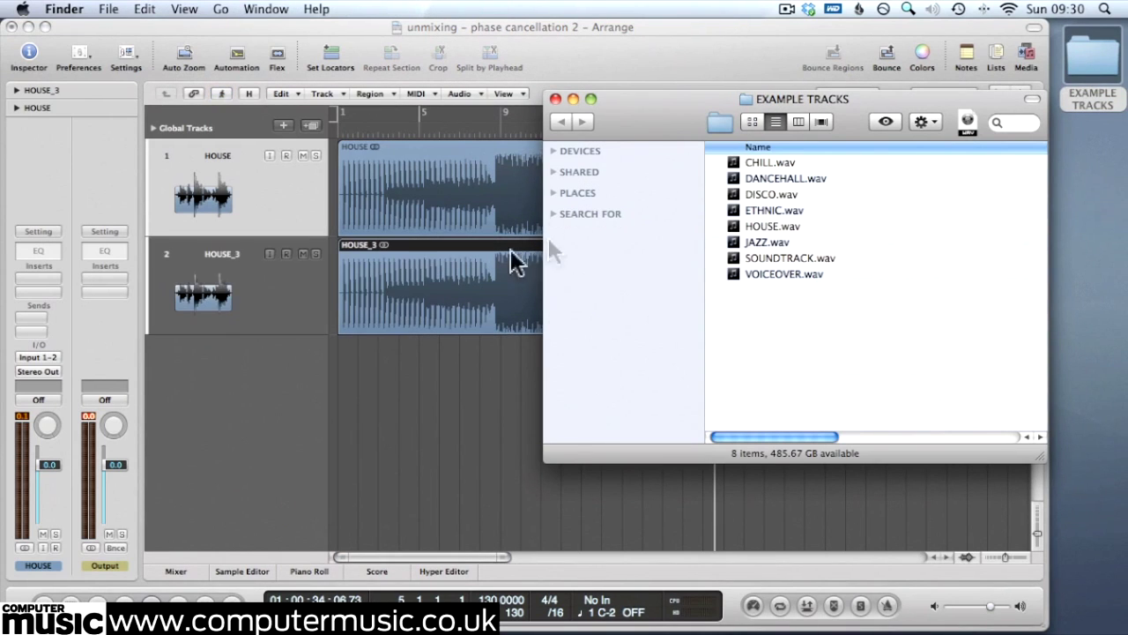
left_click(556, 99)
left_click(390, 355)
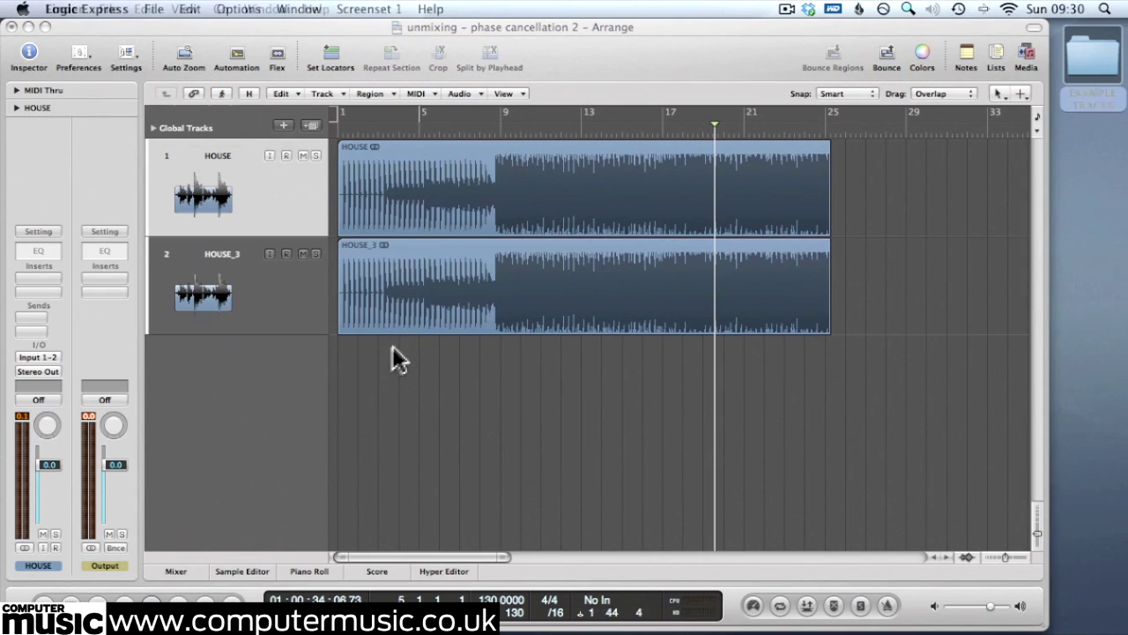
Step: Trim HOUSE's start at bar 9 and HOUSE_3's near bar 15, moving HOUSE_3 to bar 1
left_click(501, 130)
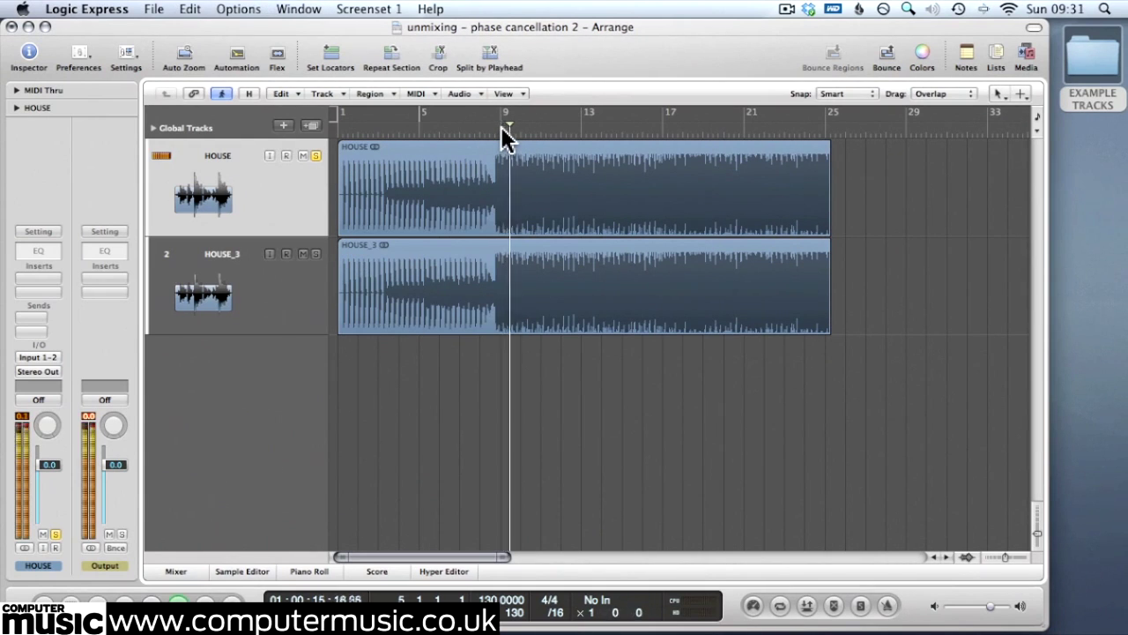
left_click_drag(405, 229, 361, 202)
left_click(335, 132)
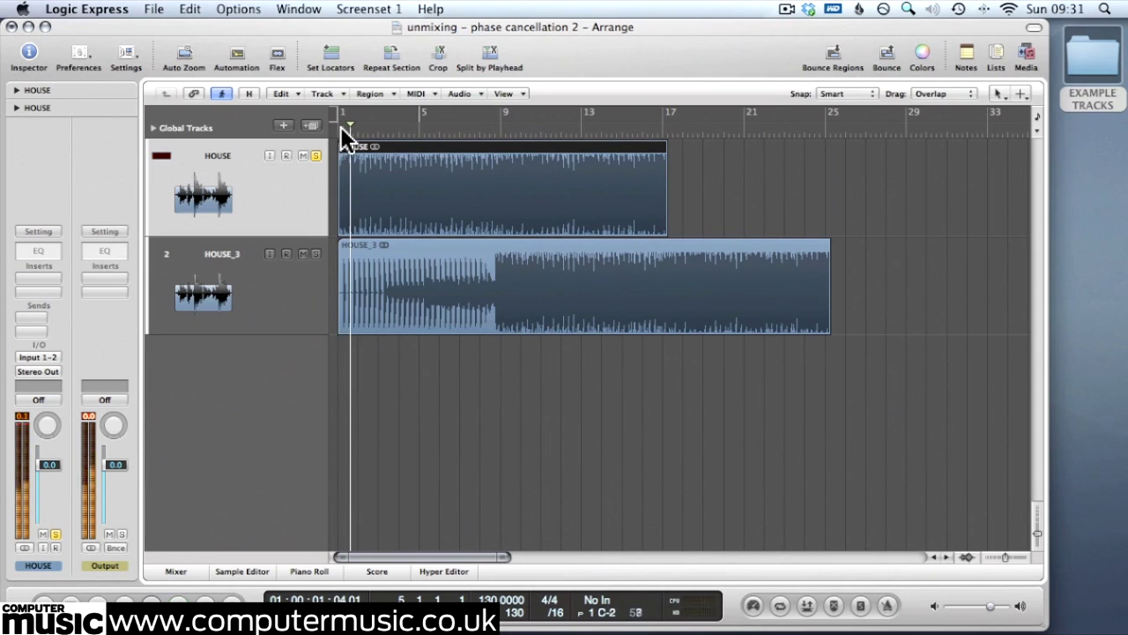
left_click_drag(344, 335, 624, 340)
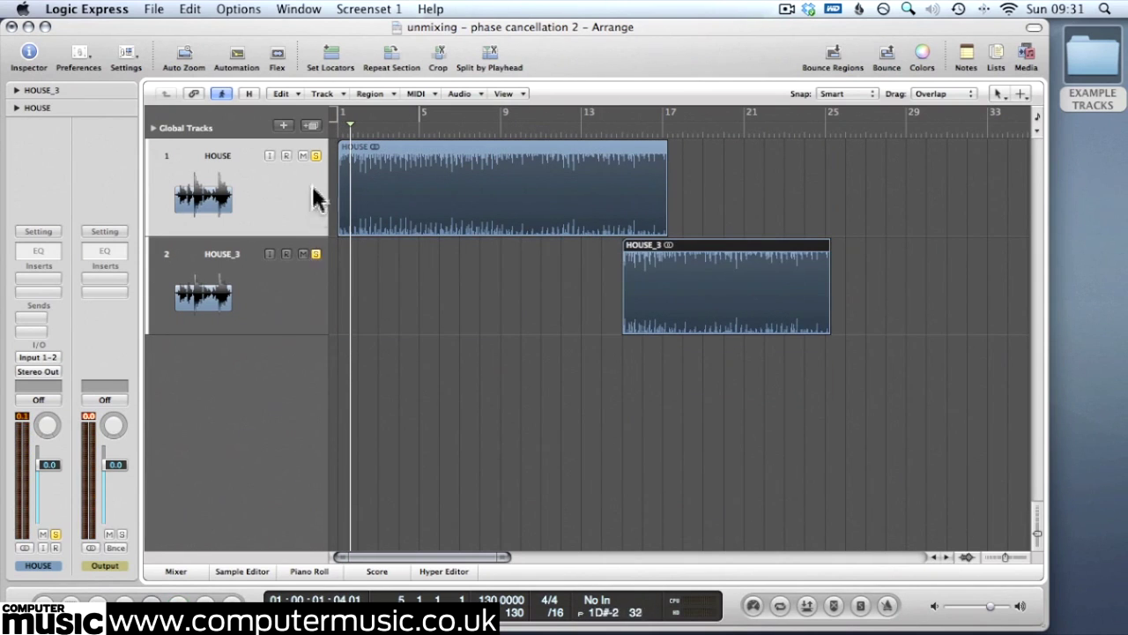
left_click(317, 156)
left_click_drag(623, 260, 390, 270)
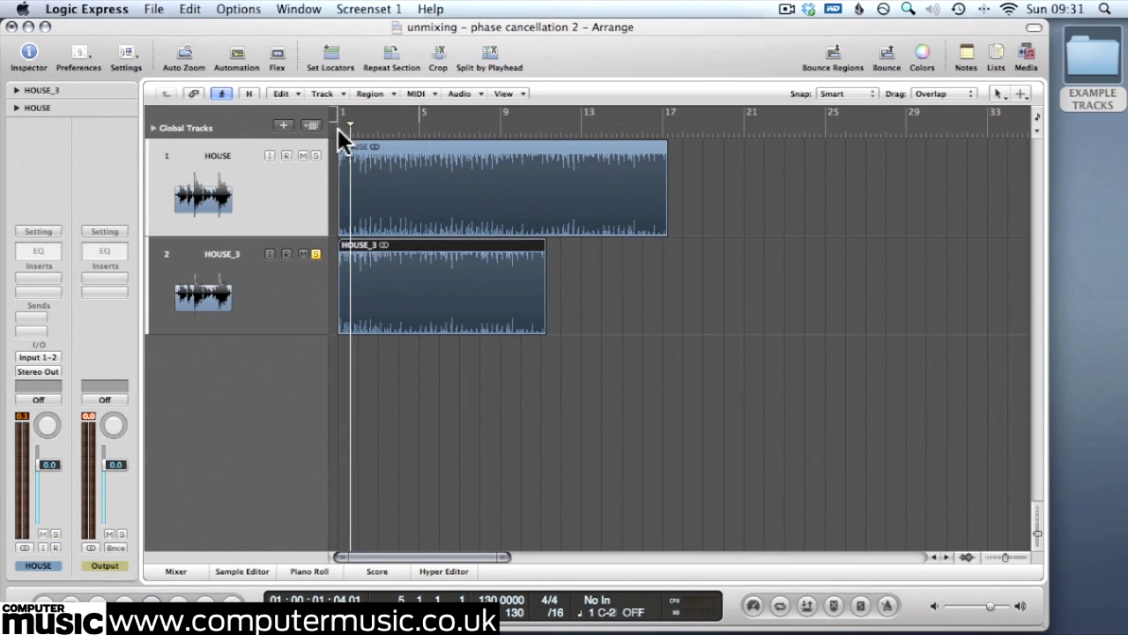
Step: Fine-tune both region starts while playing and switching solo from HOUSE_3 to HOUSE
left_click(378, 162)
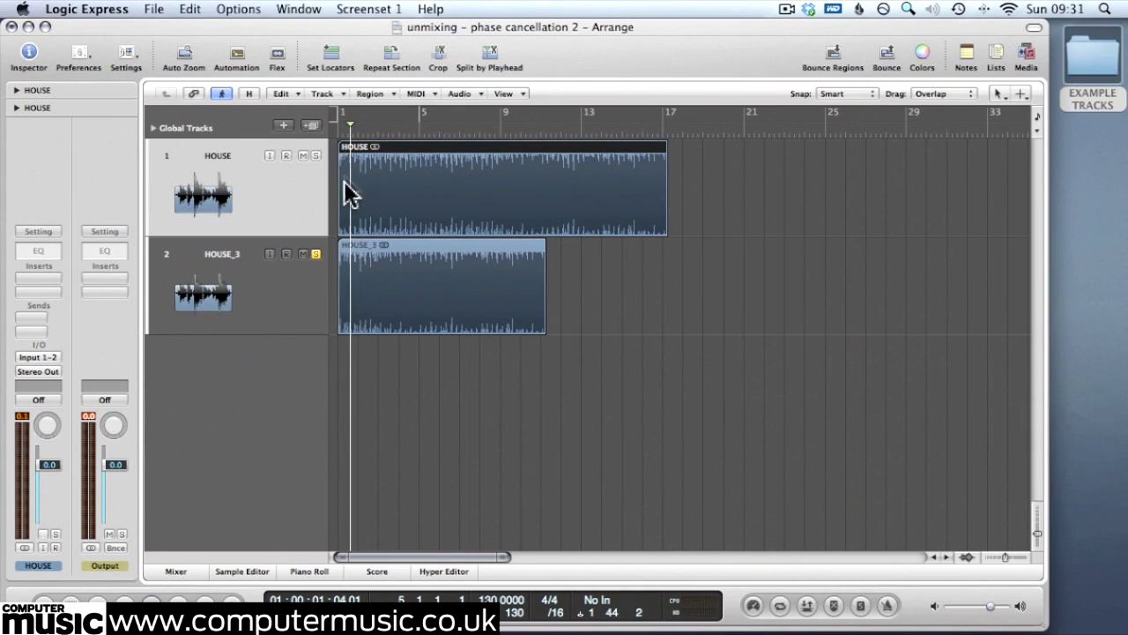
left_click(351, 251)
key("space")
key("space")
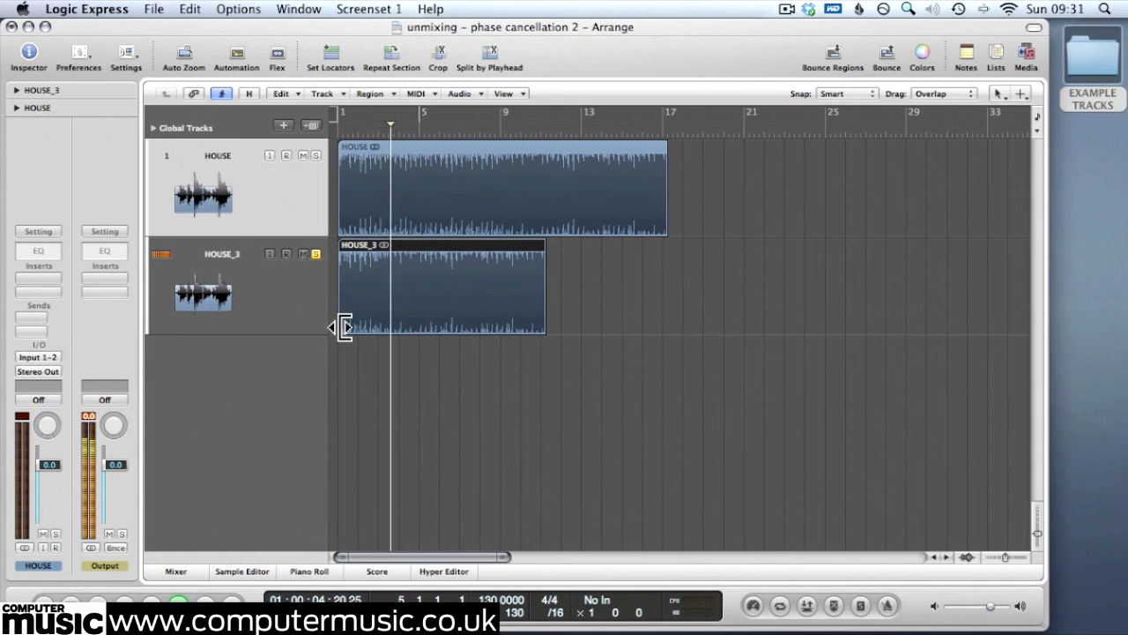
left_click_drag(344, 327, 391, 290)
left_click(316, 255)
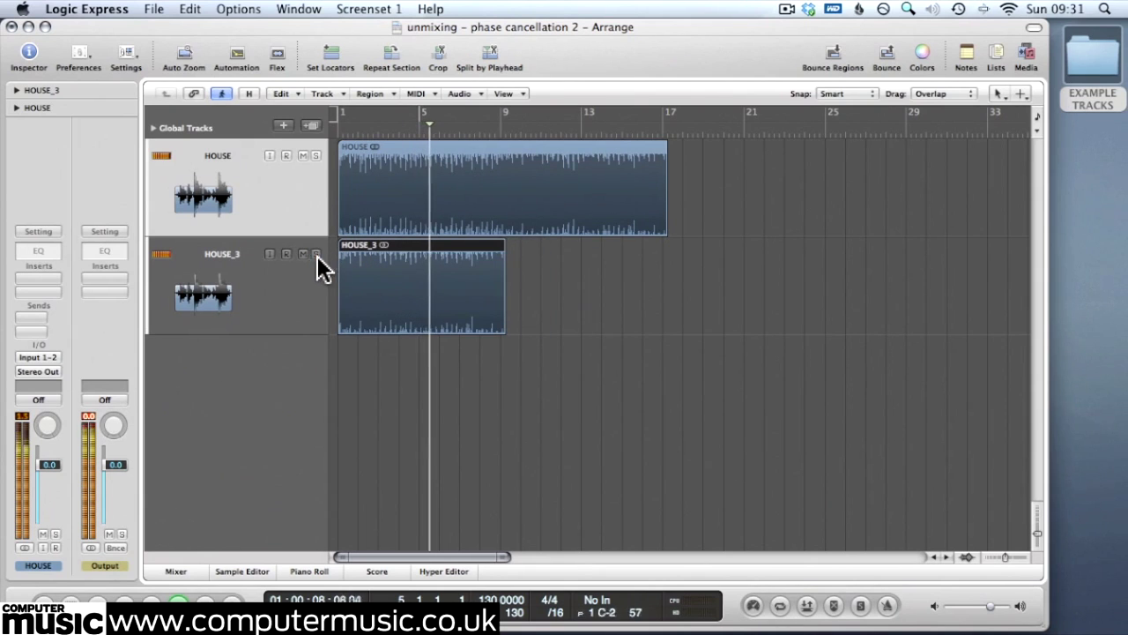
left_click(316, 157)
left_click(344, 120)
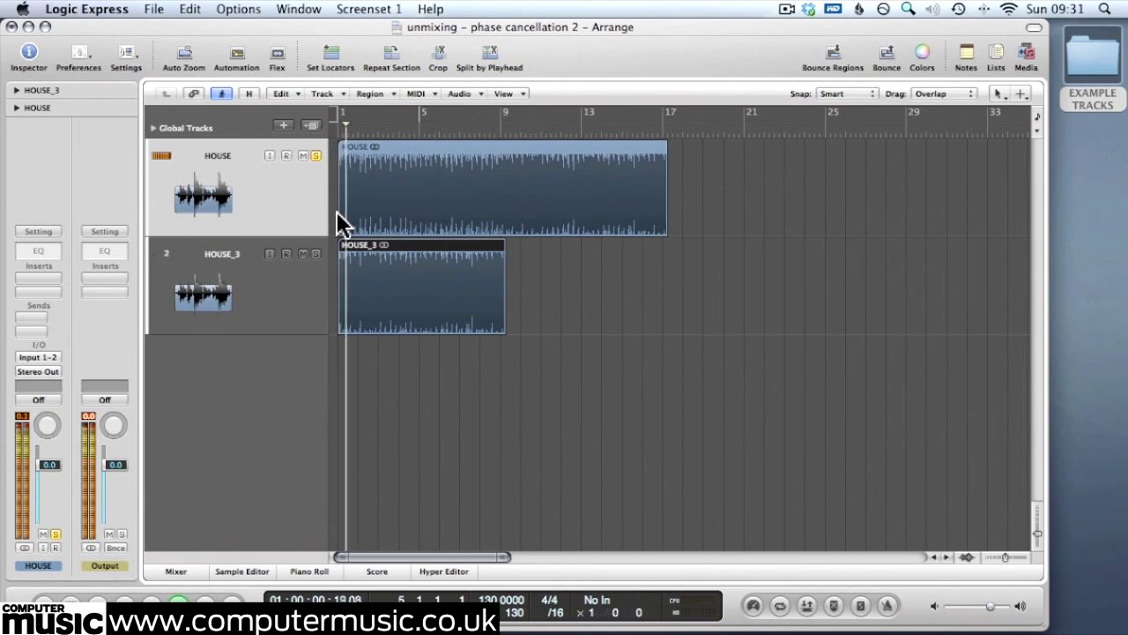
left_click_drag(342, 221, 341, 166)
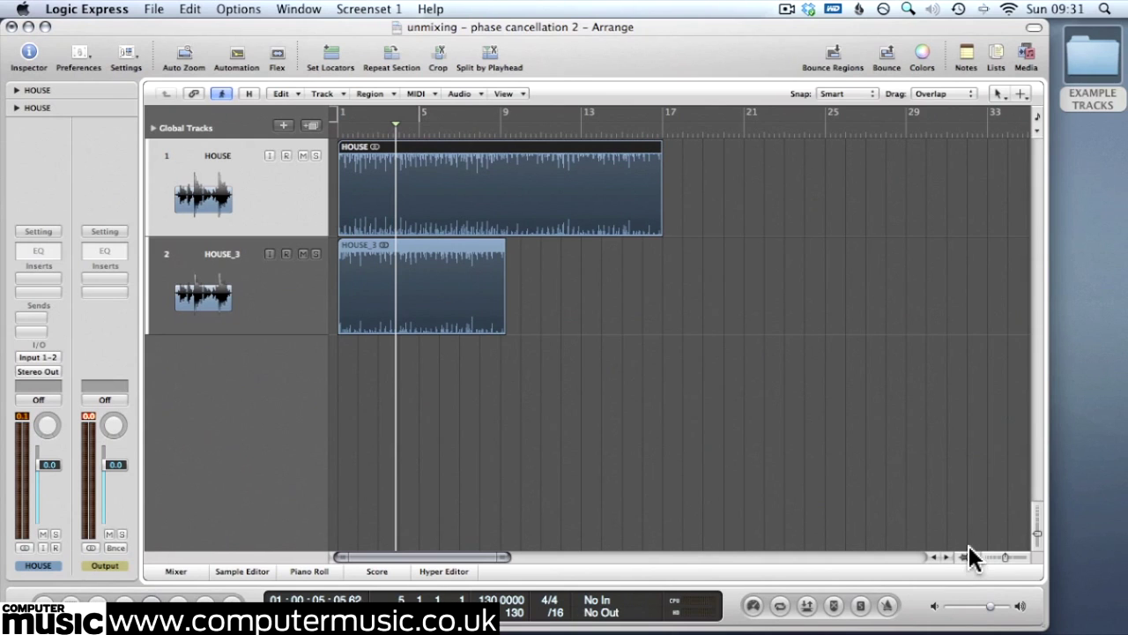
Step: Zoom in on the waveforms and play soloed HOUSE from the song start
mouse_move(1013, 564)
left_mouse_down()
mouse_move(999, 565)
mouse_move(1020, 564)
left_mouse_up()
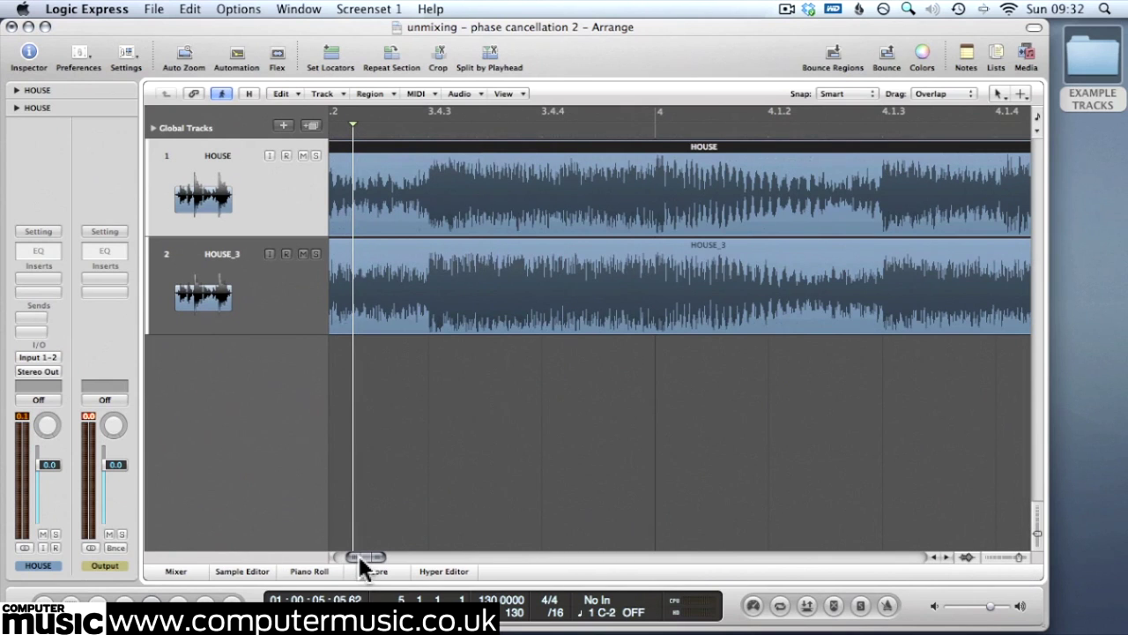
left_click_drag(362, 555, 346, 552)
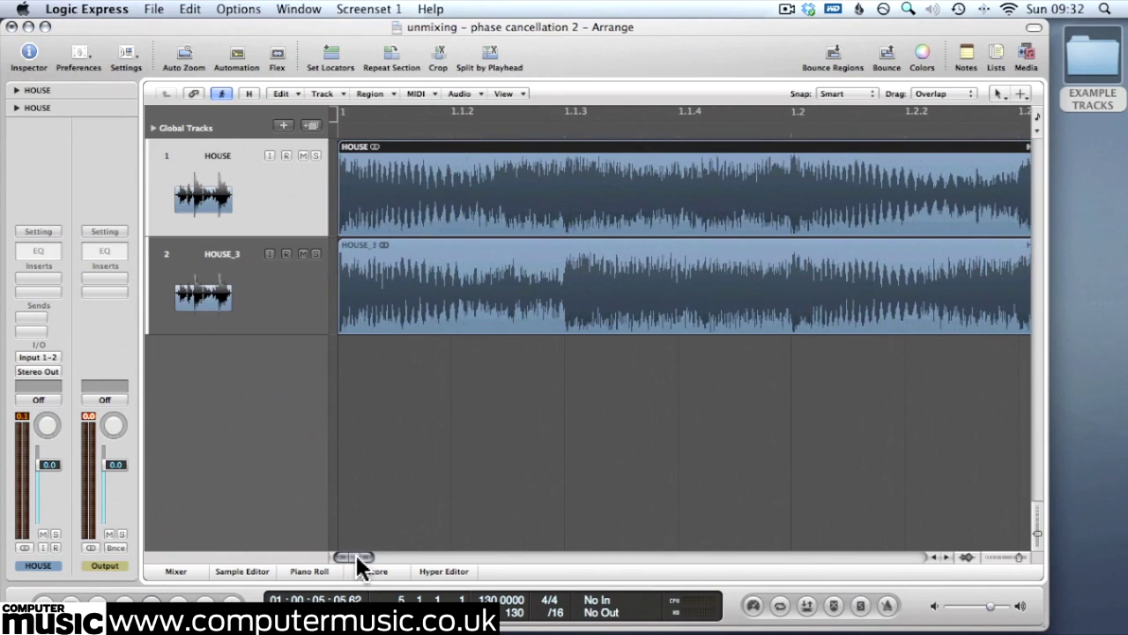
key("super+Left")
left_click(339, 131)
key("space")
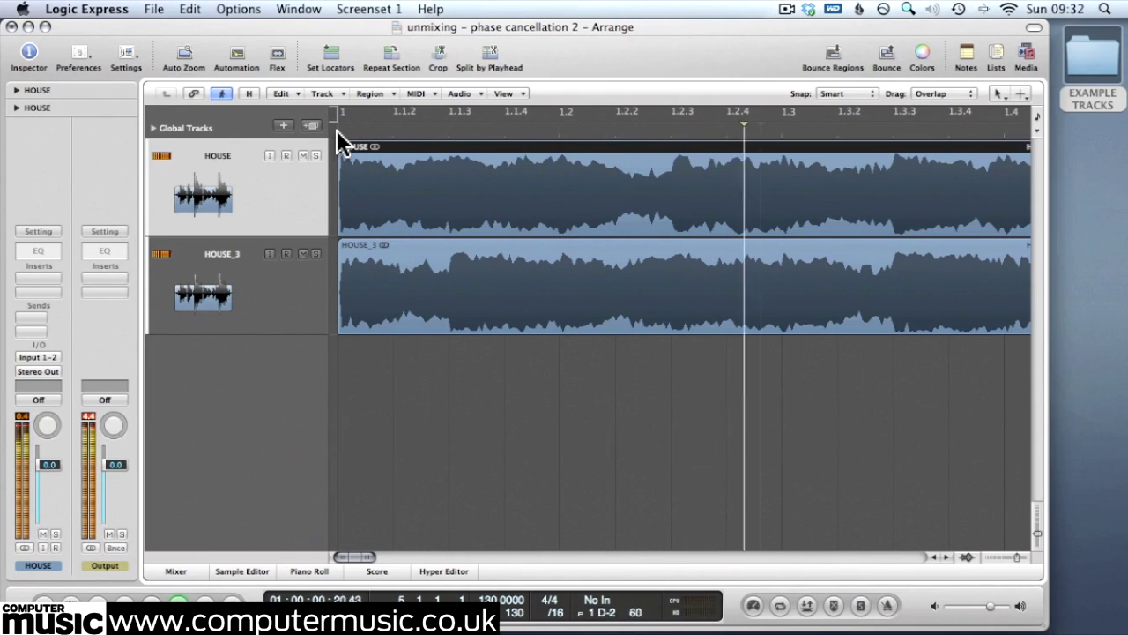
key("space")
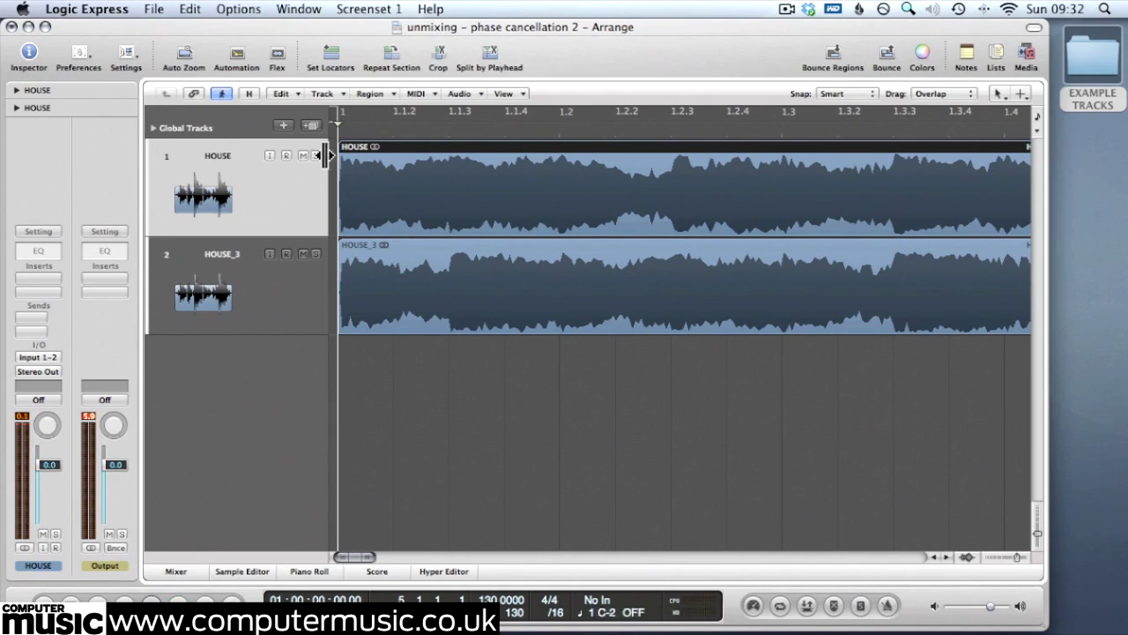
key("space")
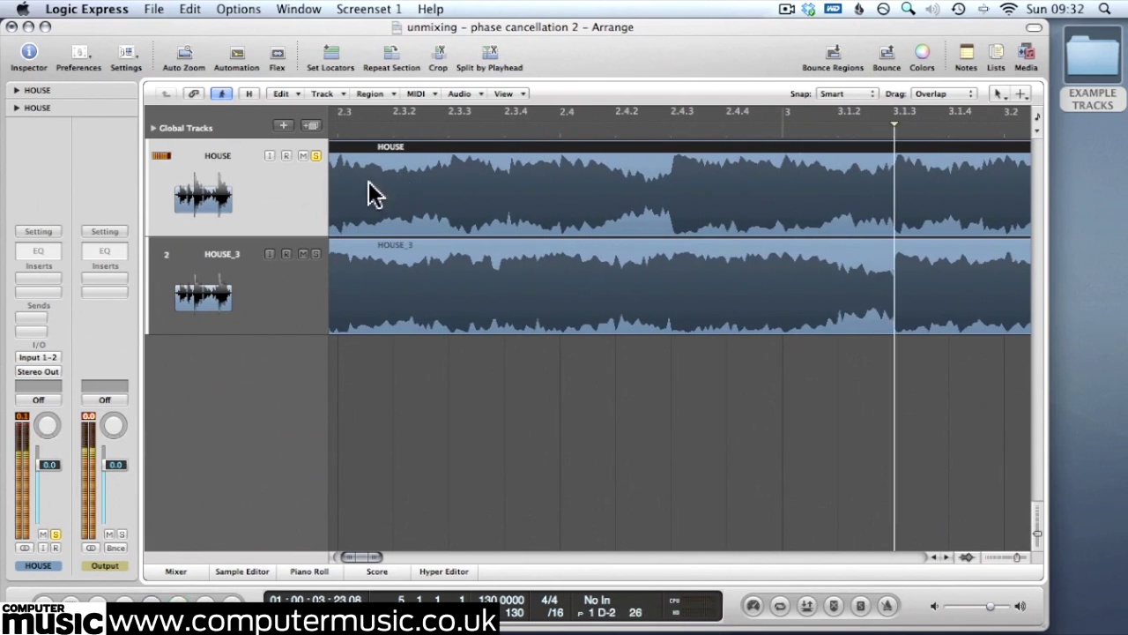
key("space")
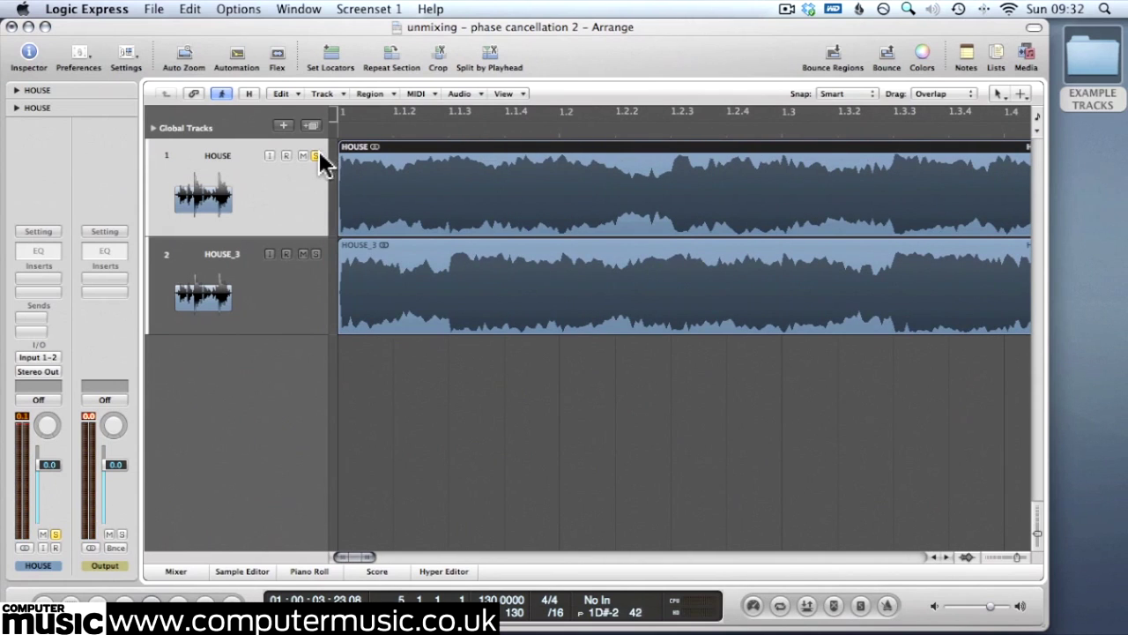
Step: Unsolo HOUSE, trim HOUSE_3's start slightly, and set a short cycle range at bar 1
left_click(315, 155)
key("space")
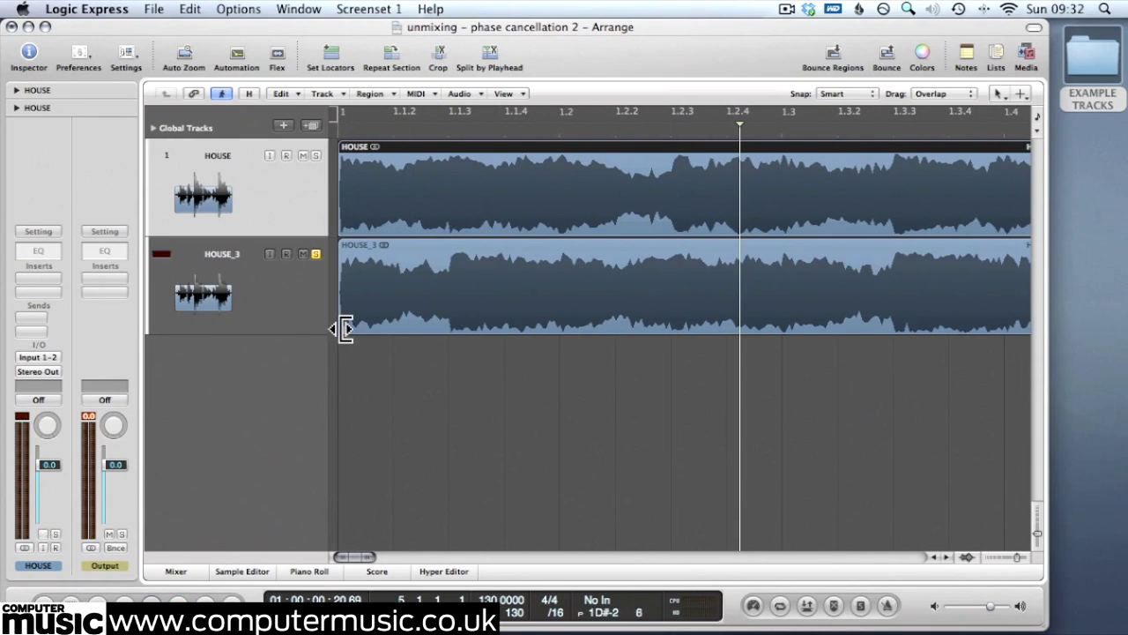
left_click_drag(339, 324, 356, 292)
left_click(370, 134)
left_click_drag(343, 122, 479, 137)
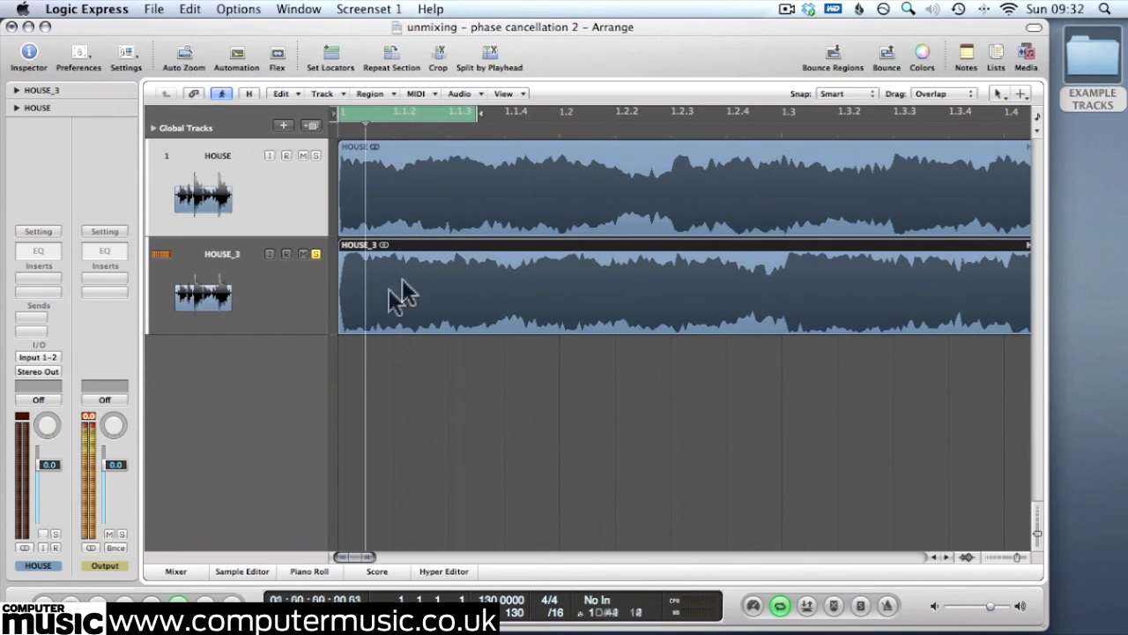
Step: Nudge HOUSE_3 slightly and extend the cycle range to the end of 1.1.4
key("space")
mouse_move(355, 328)
left_mouse_down()
mouse_move(409, 323)
mouse_move(370, 323)
left_mouse_up()
key("space")
Step: Trim HOUSE_3, move it back to bar 1, and unsolo both HOUSE_3 and HOUSE
key("space")
left_click_drag(469, 114, 543, 115)
left_click_drag(345, 320, 385, 319)
key("space")
key("space")
left_click_drag(415, 284, 361, 278)
key("space")
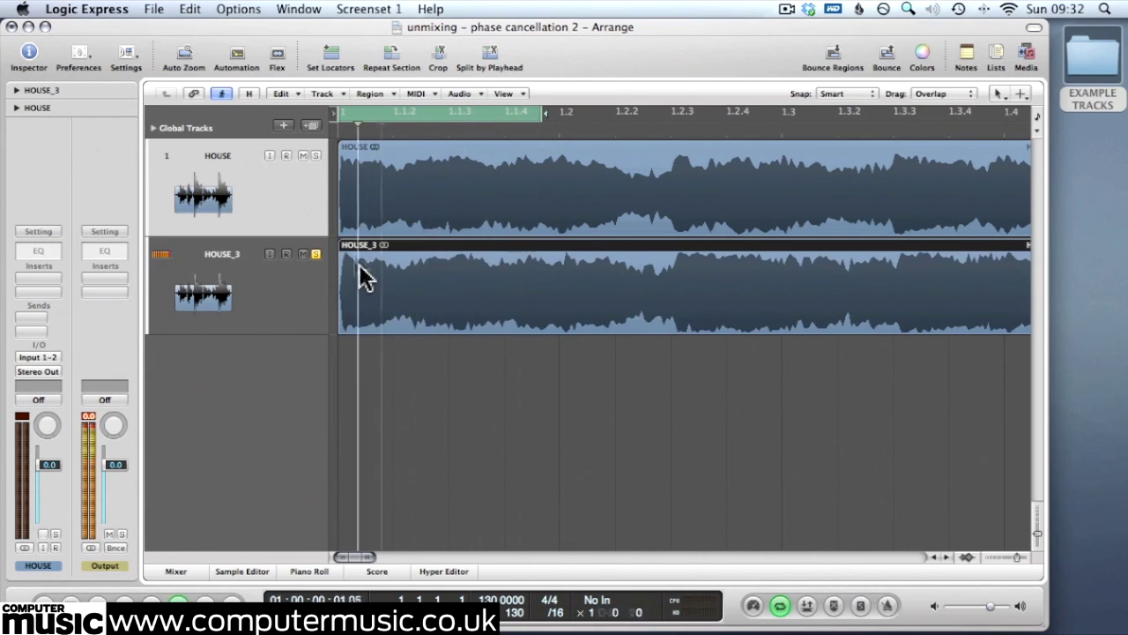
left_click(316, 254)
left_click(316, 156)
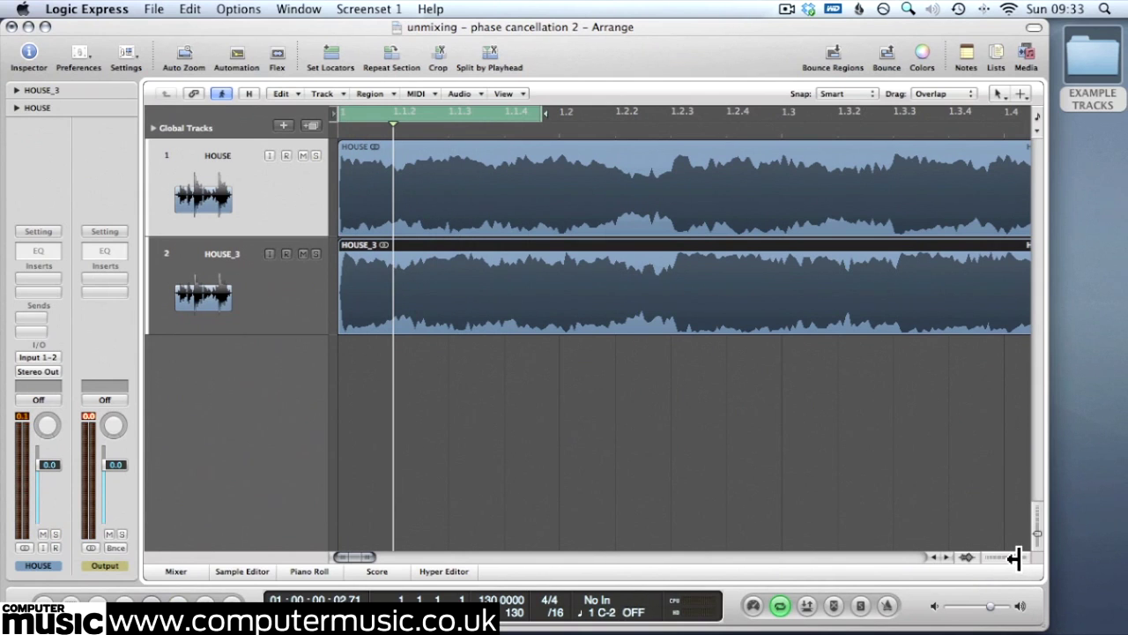
left_click_drag(1014, 557, 1021, 557)
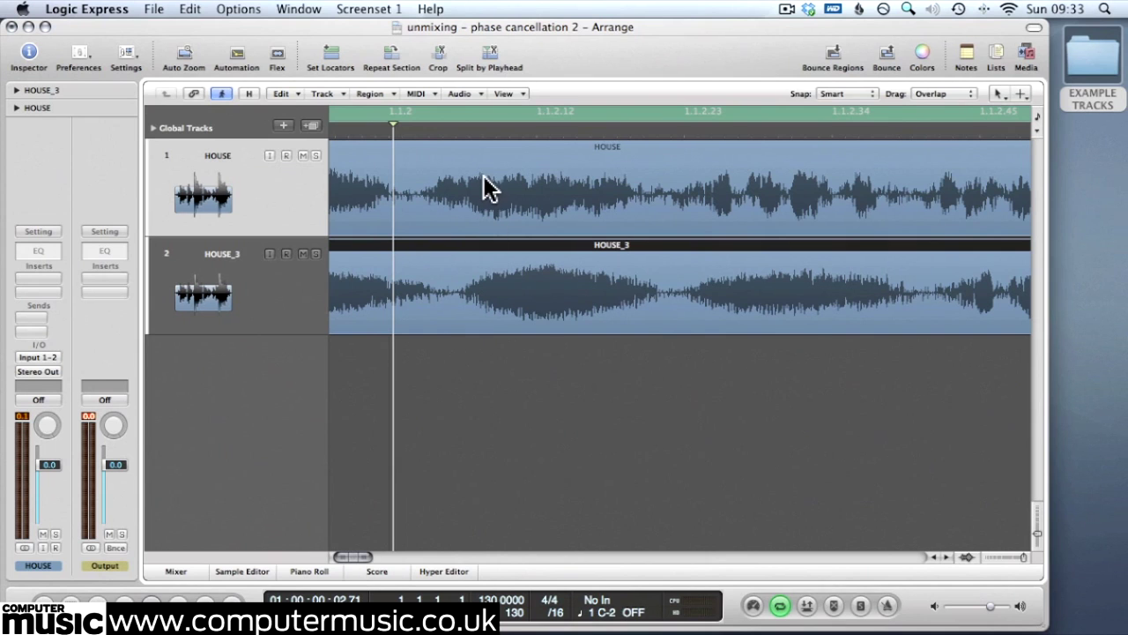
Step: Shift the HOUSE region, show bars 1–5, and extend the cycle to end at bar 2
left_click_drag(486, 185, 517, 181)
key("Return")
key("space")
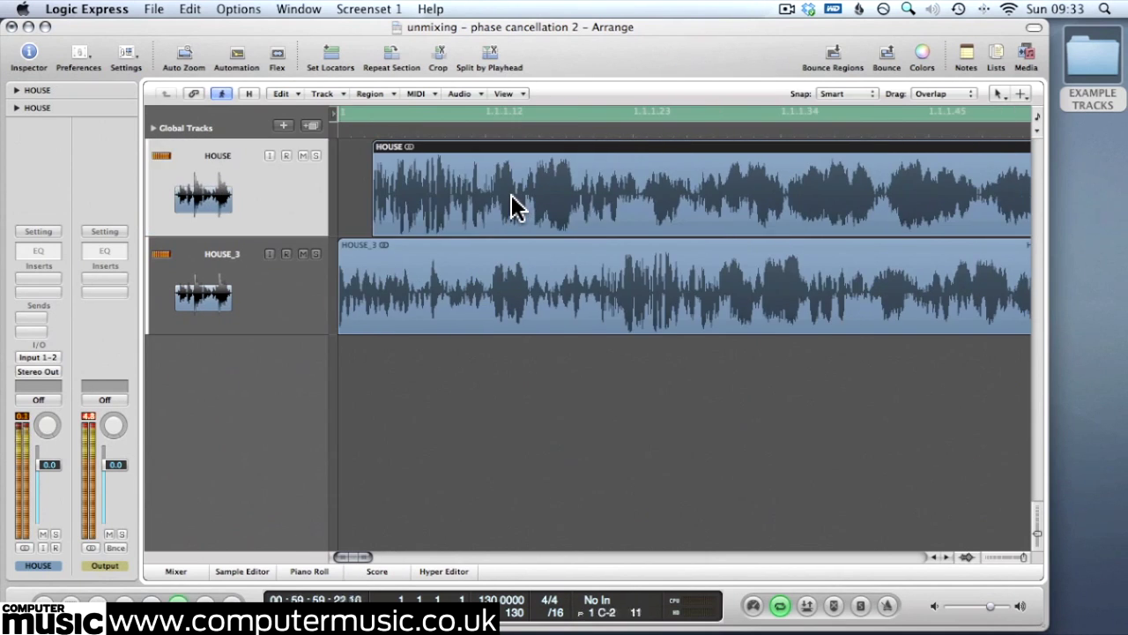
key("z")
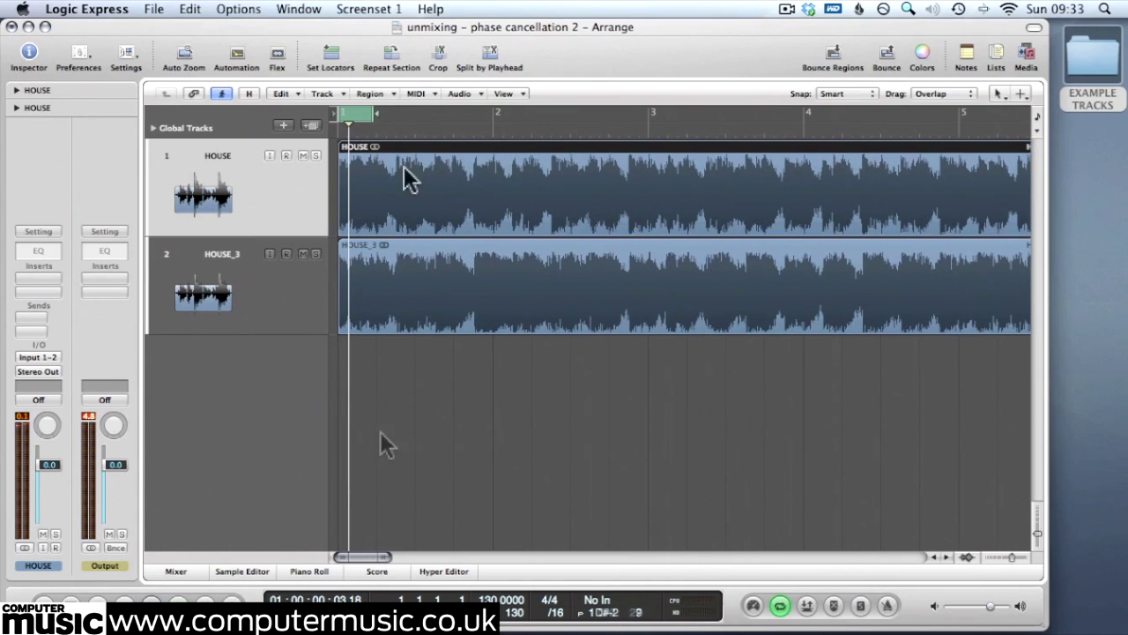
left_click_drag(377, 119, 493, 117)
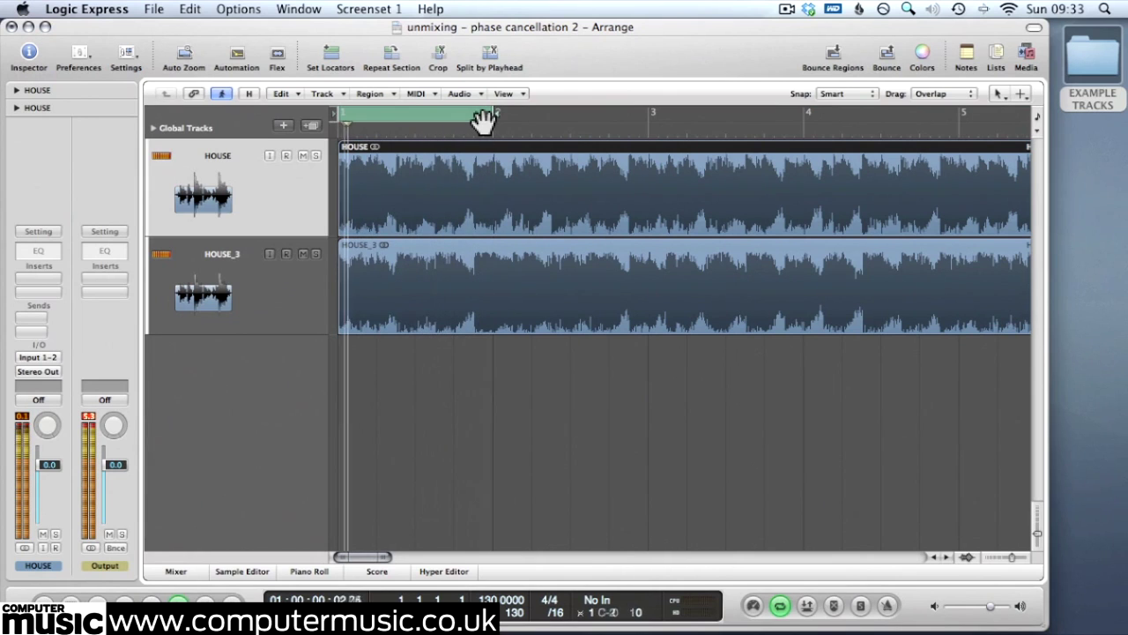
key("space")
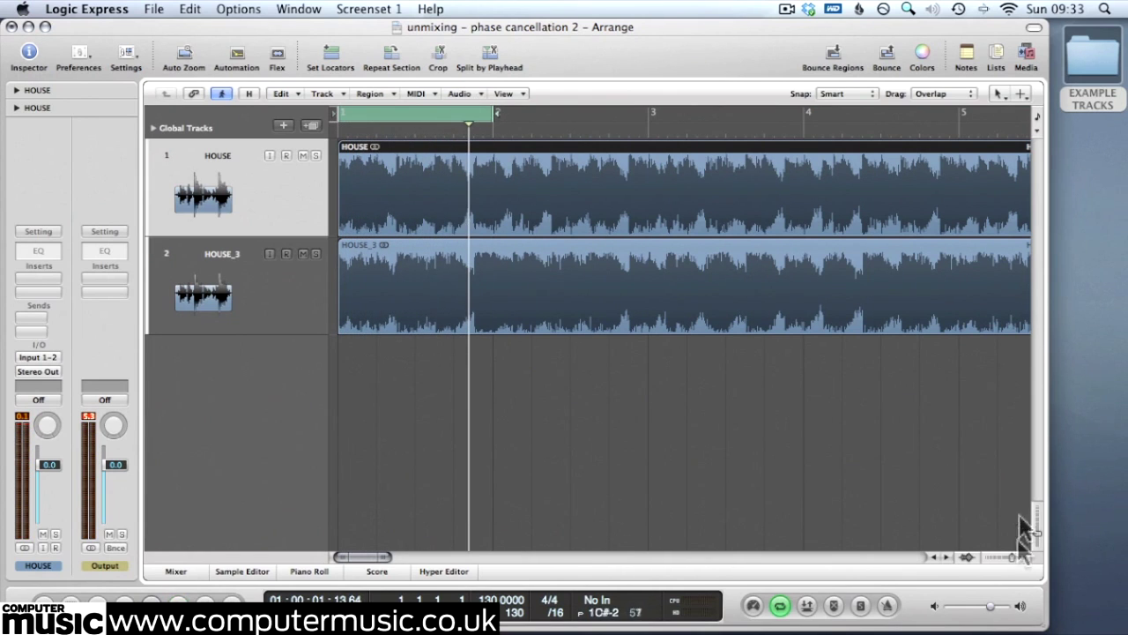
Step: Zoom far in and shift HOUSE_3 to 1 1 1 3 so its waveform matches HOUSE
left_click_drag(1014, 558, 1027, 558)
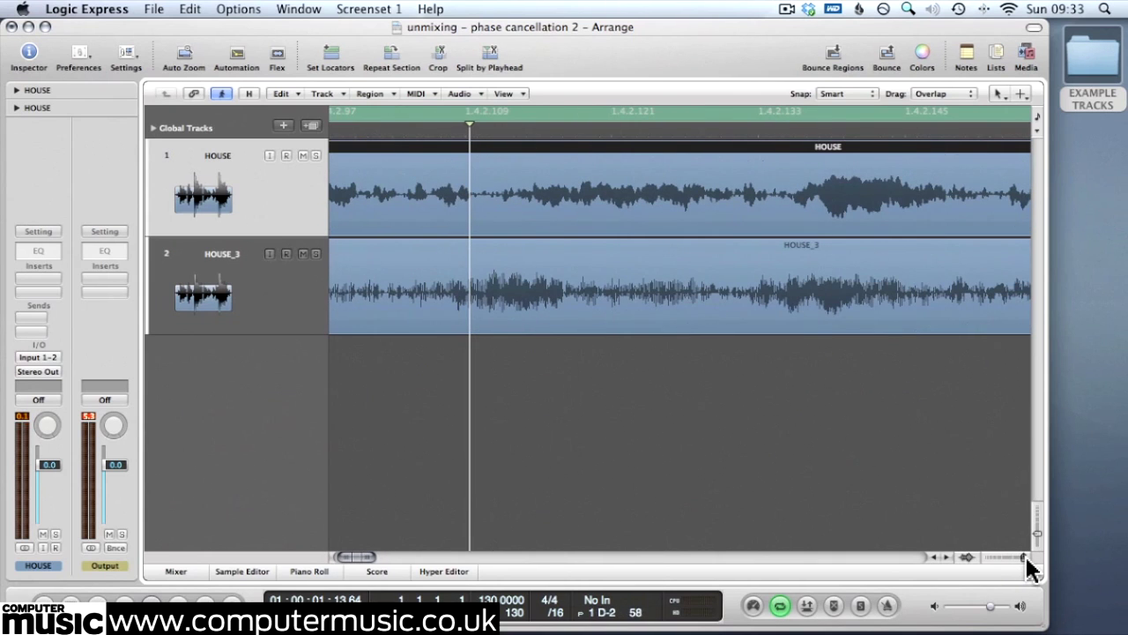
left_click_drag(807, 276, 843, 282)
key("space")
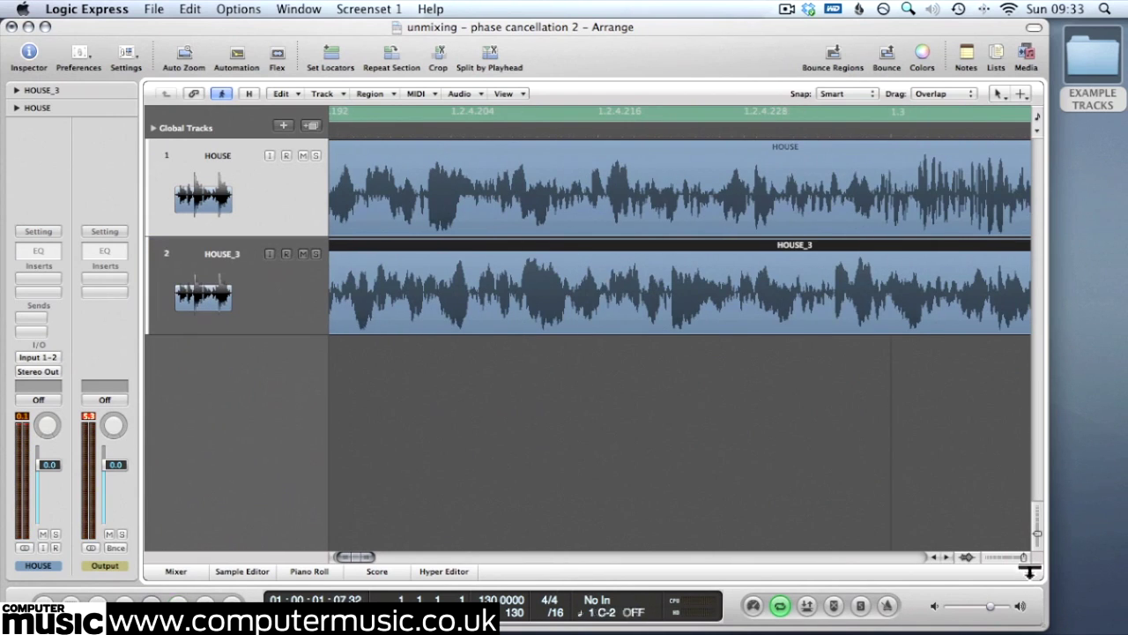
left_click_drag(1025, 561, 1023, 560)
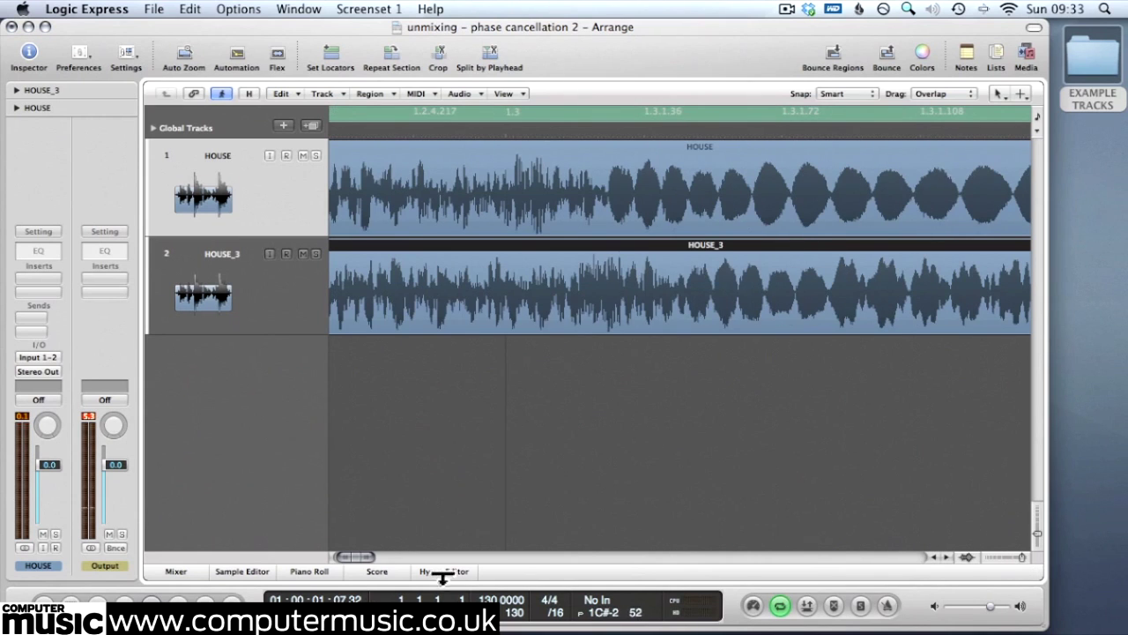
left_click_drag(358, 560, 352, 555)
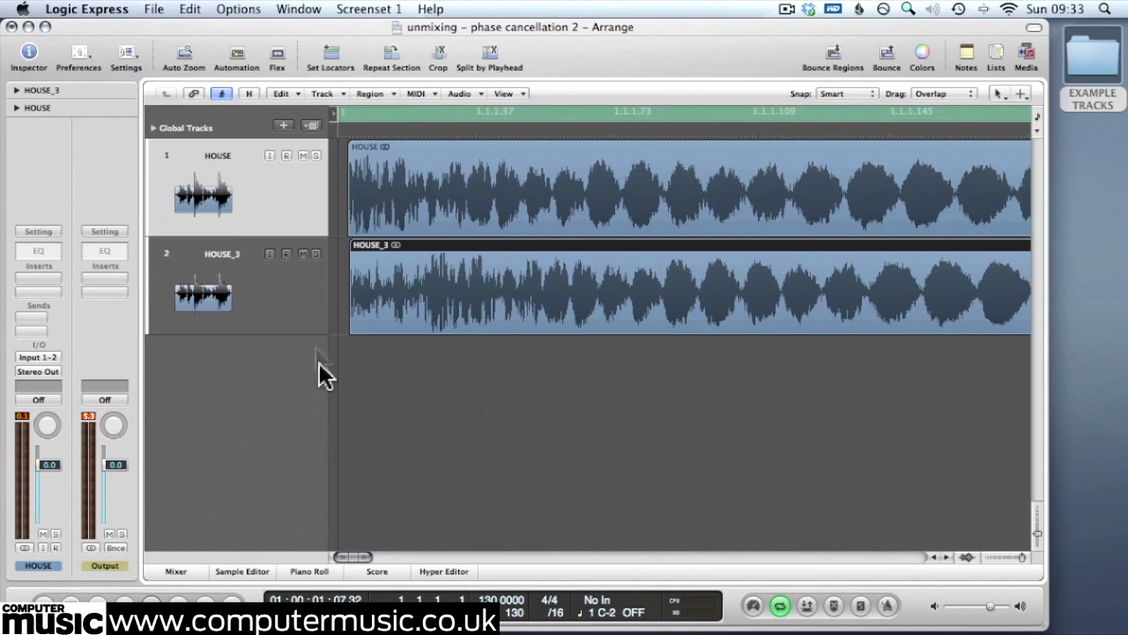
left_click(311, 314)
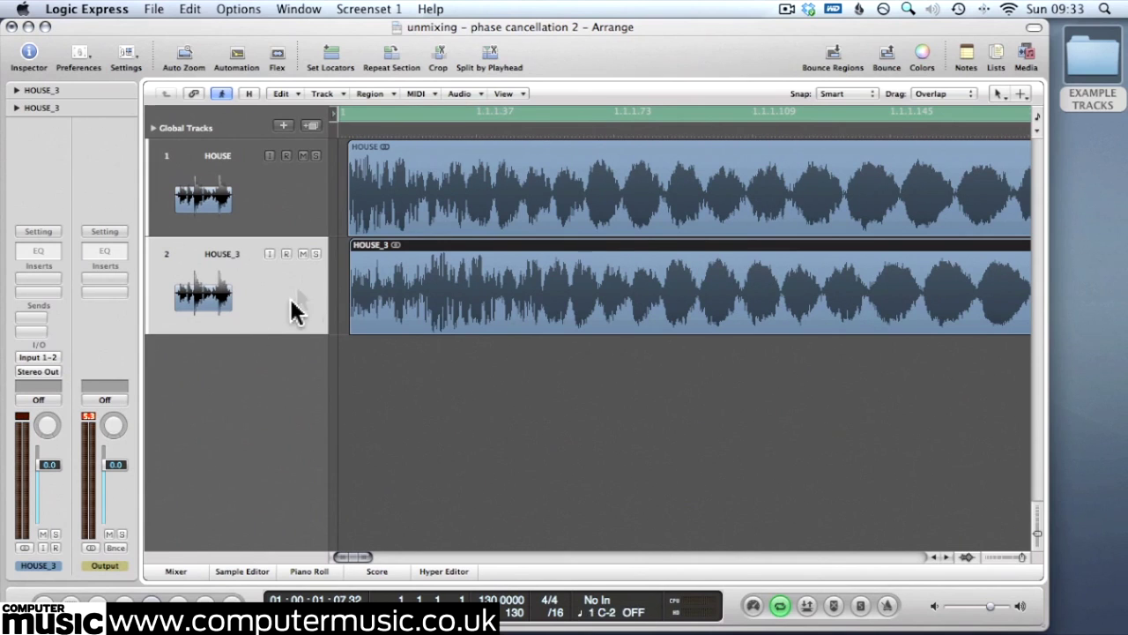
Step: Insert a Utility > Gain plug-in on HOUSE_3 with Left and Right phase inverted
left_click(41, 276)
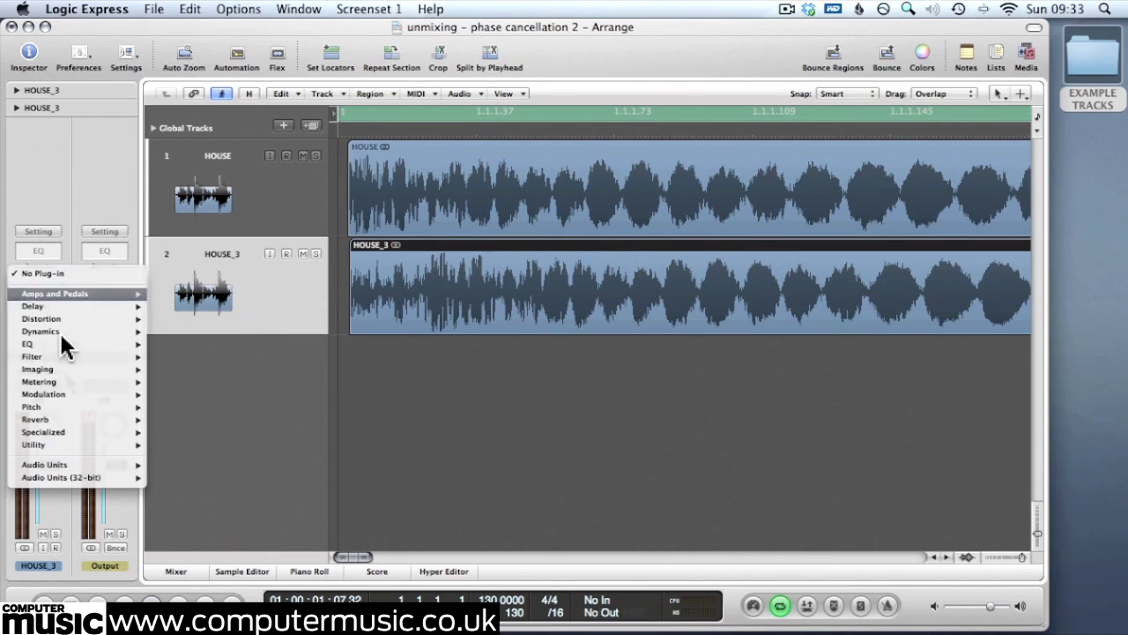
mouse_move(68, 447)
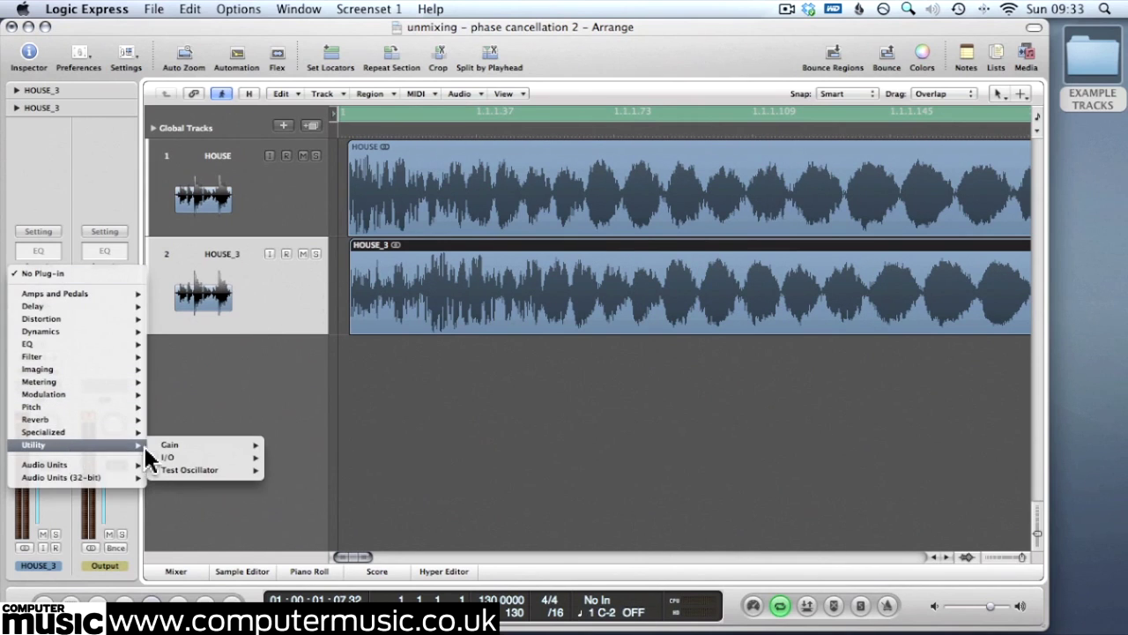
left_click(289, 446)
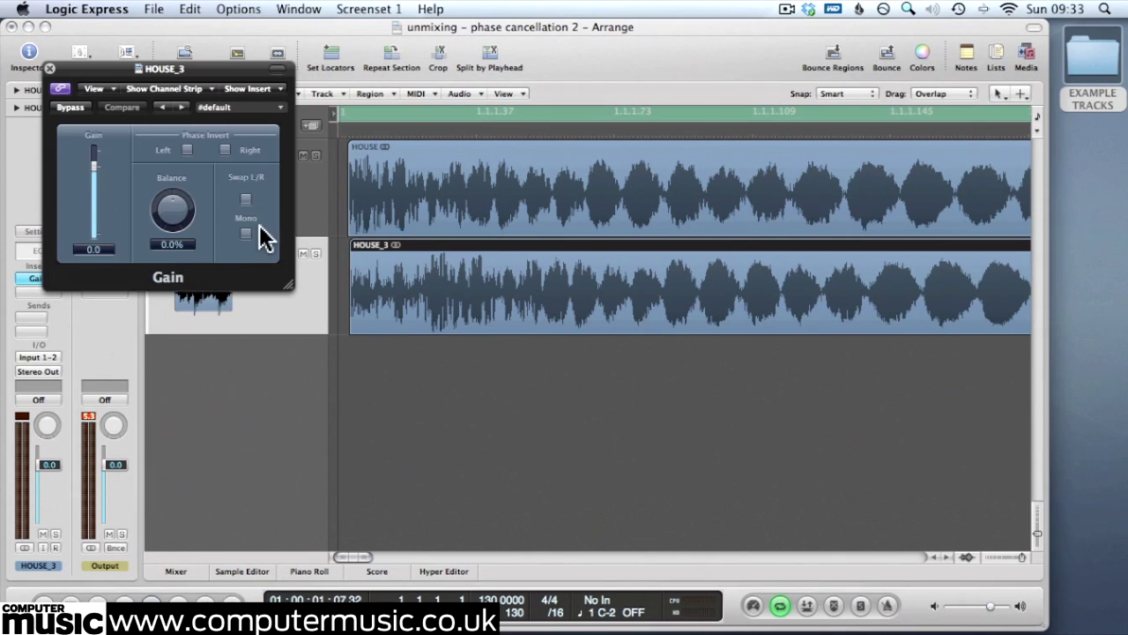
left_click(226, 150)
left_click(187, 150)
left_click(375, 392)
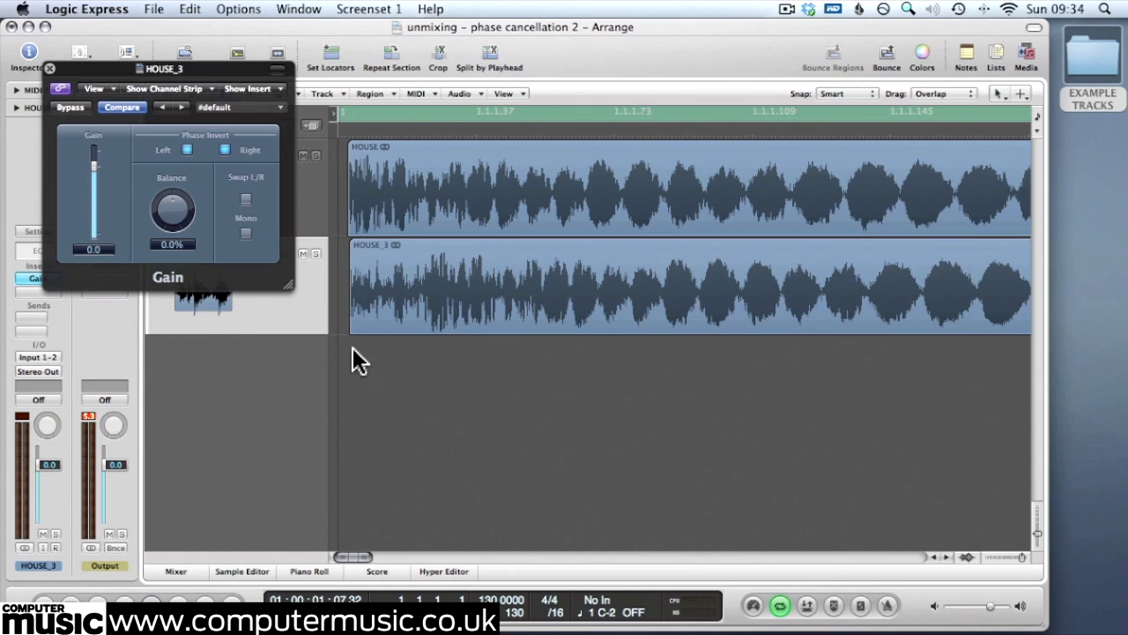
Step: At sample-level zoom, nudge HOUSE_3 earlier and HOUSE later, auditioning the cancellation
key("space")
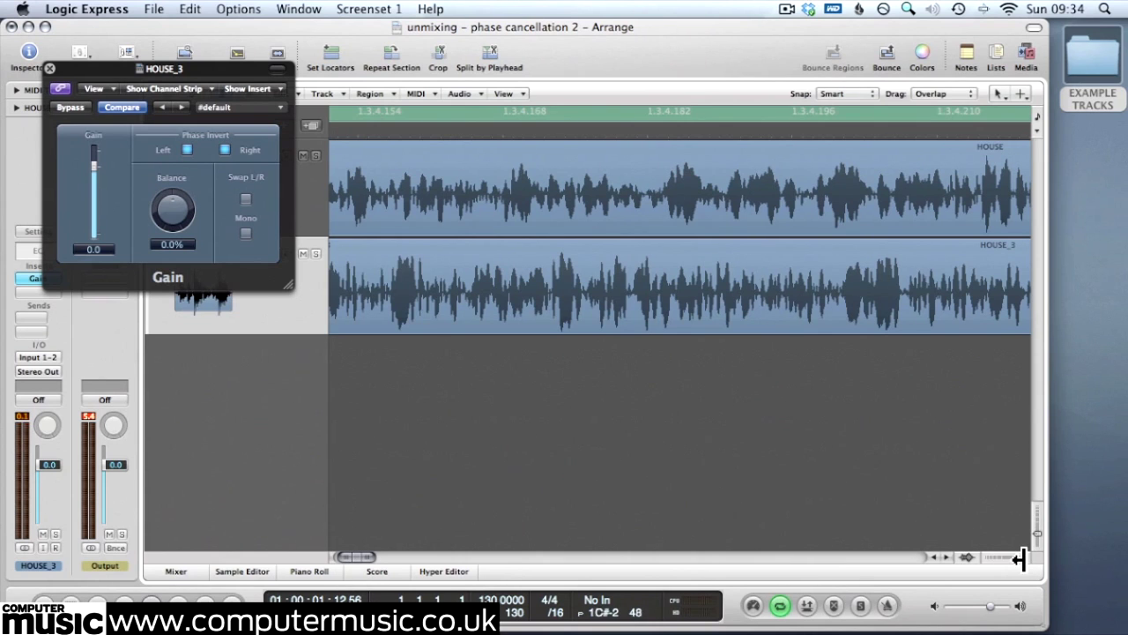
left_click_drag(1020, 559, 1020, 559)
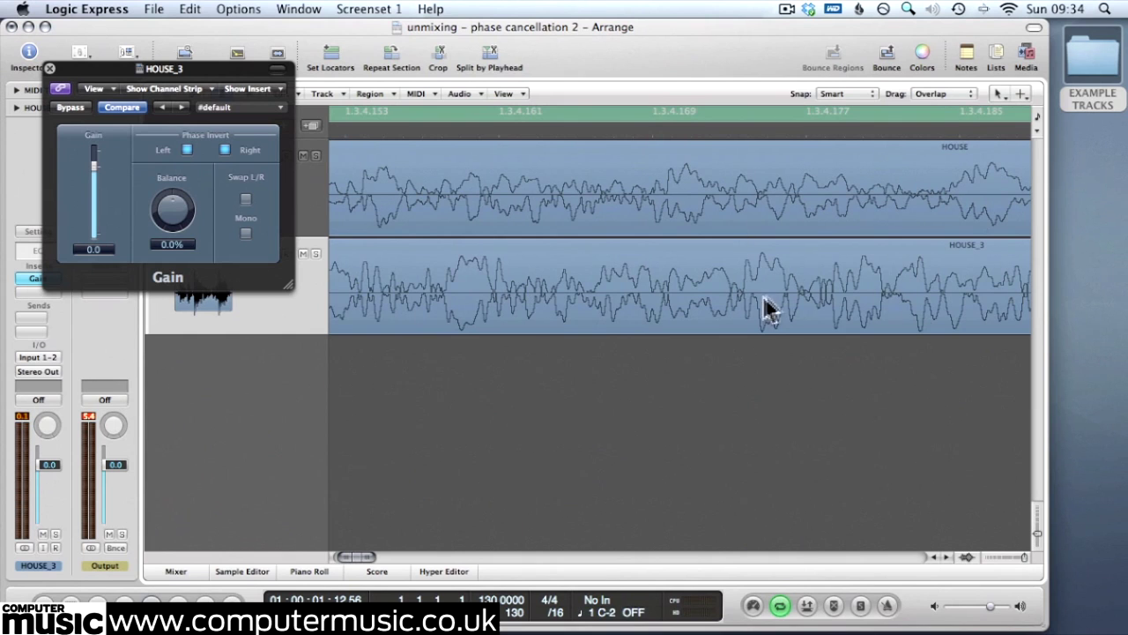
left_click_drag(762, 308, 734, 308)
left_click_drag(740, 193, 767, 201)
key("space")
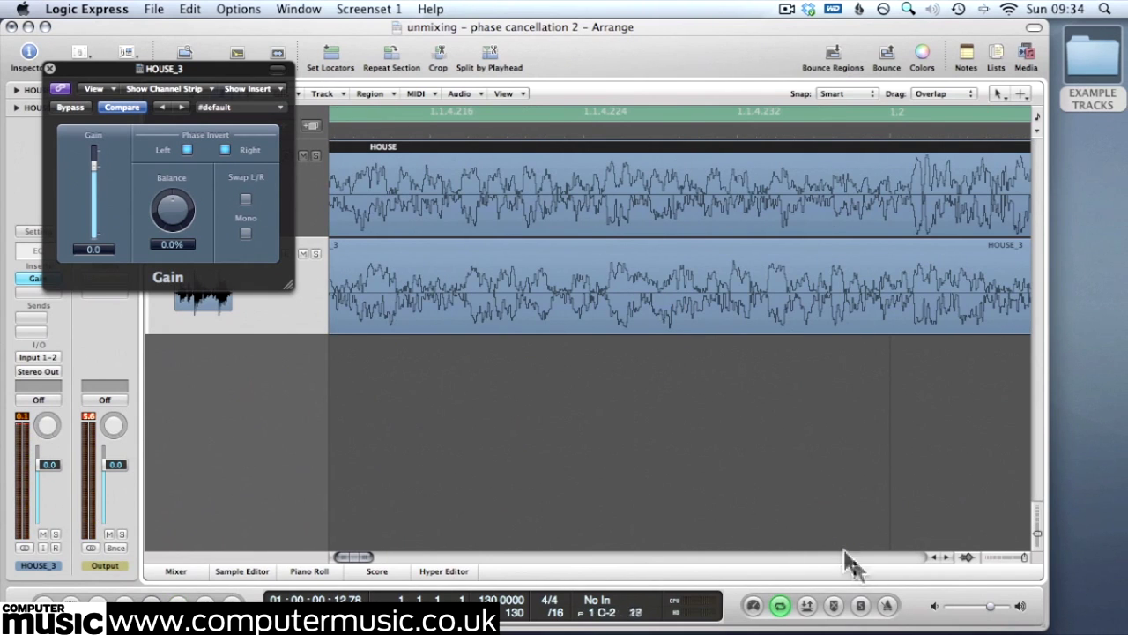
left_click(1025, 558)
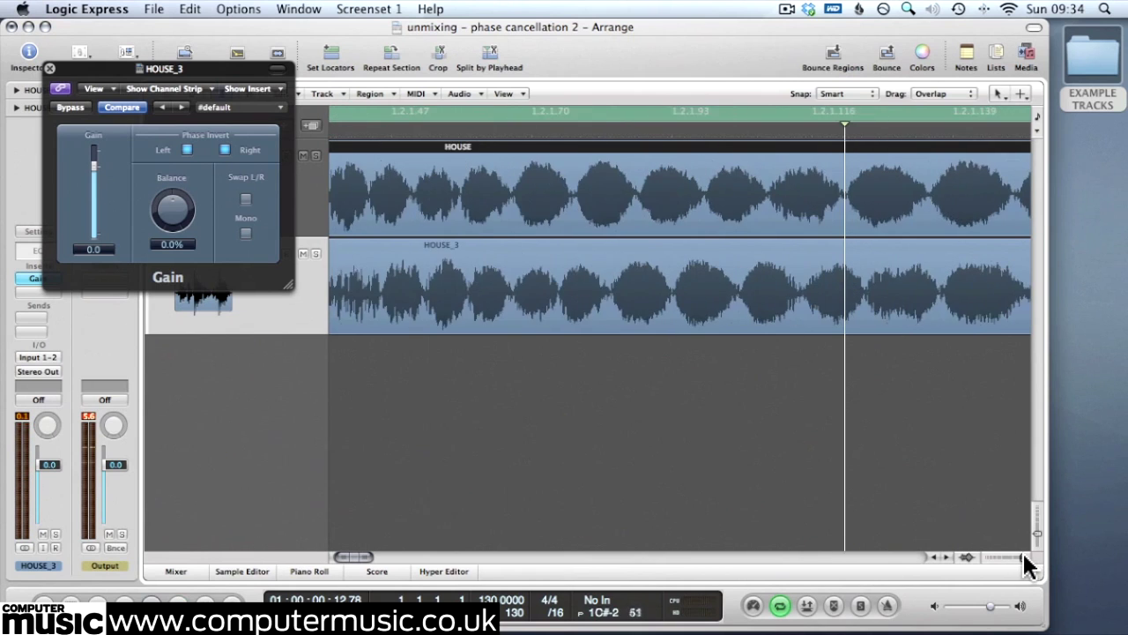
left_click(1025, 558)
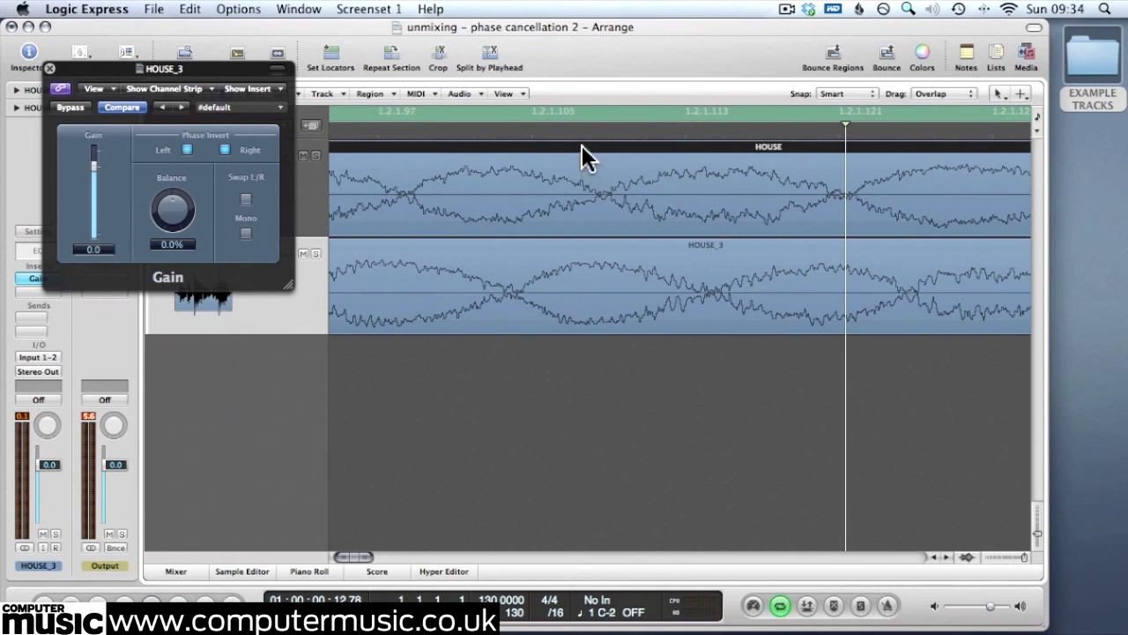
left_click_drag(582, 146, 675, 164)
key("space")
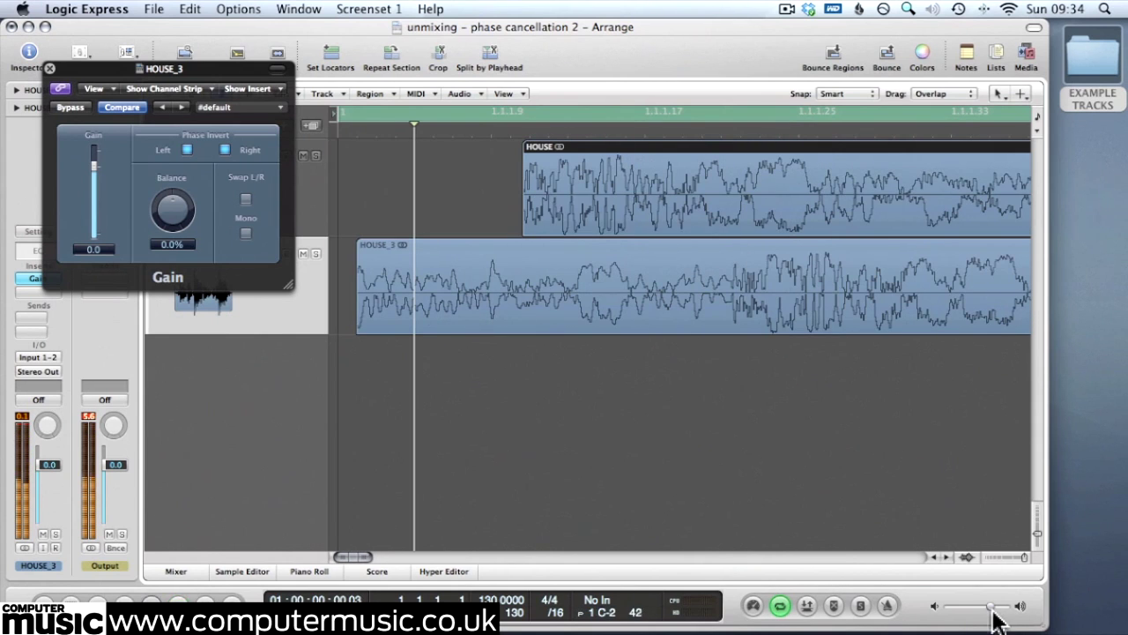
Step: Adjust listening volume, zoom in, and shift HOUSE slightly later to test cancellation
left_click_drag(991, 606, 991, 611)
left_click_drag(1024, 560, 1026, 560)
scroll(539, 365, "left", 3)
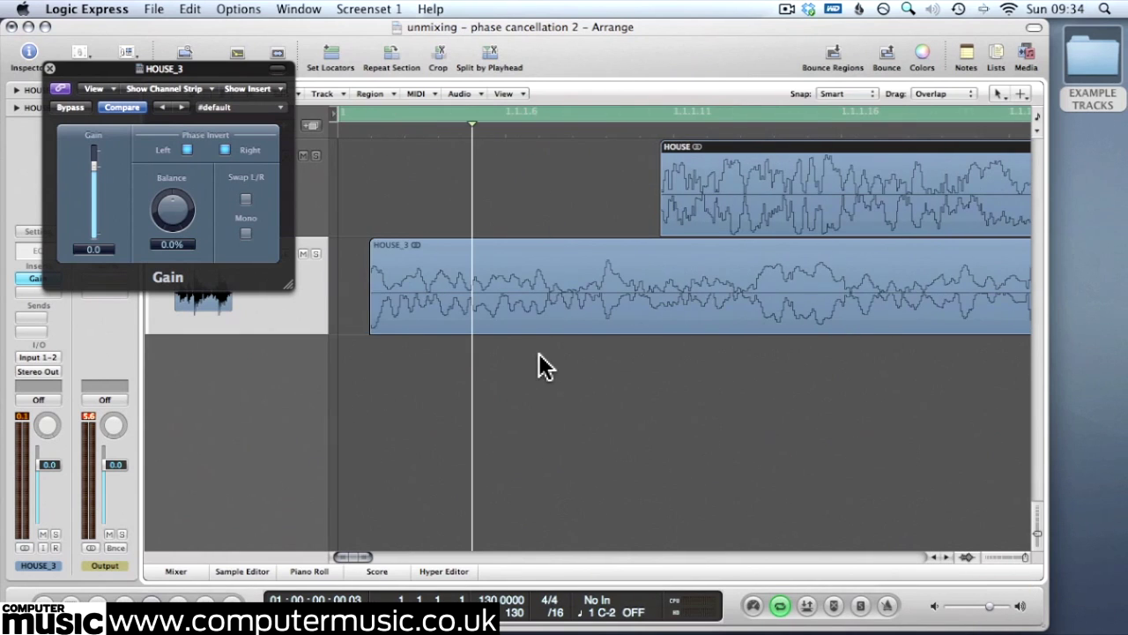
scroll(541, 367, "right", 10)
scroll(545, 357, "right", 3)
left_click_drag(590, 155, 709, 146)
key("space")
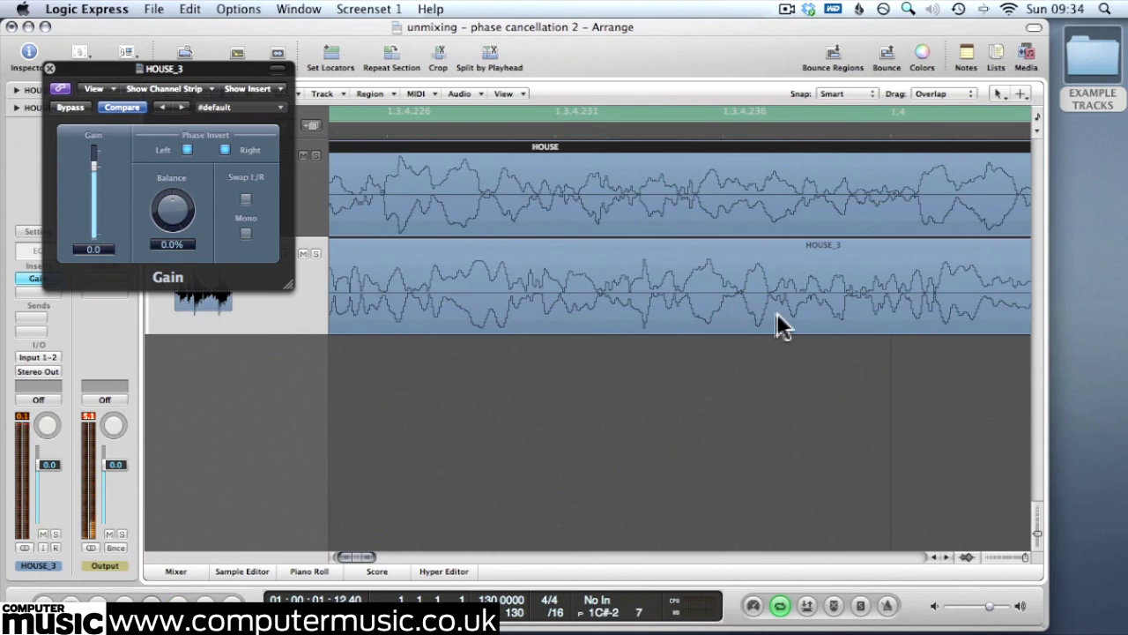
Step: Nudge HOUSE to about 1 1 1 22 and move the view toward bar 3
left_click_drag(1030, 559, 1020, 555)
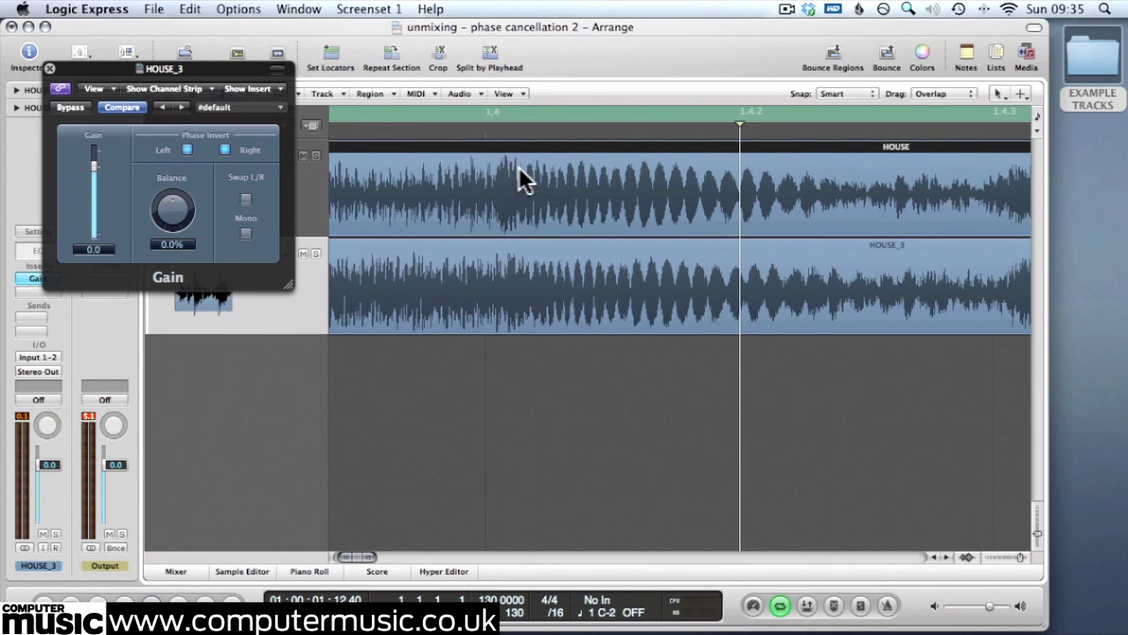
left_click_drag(524, 180, 531, 175)
left_click_drag(745, 134, 507, 147)
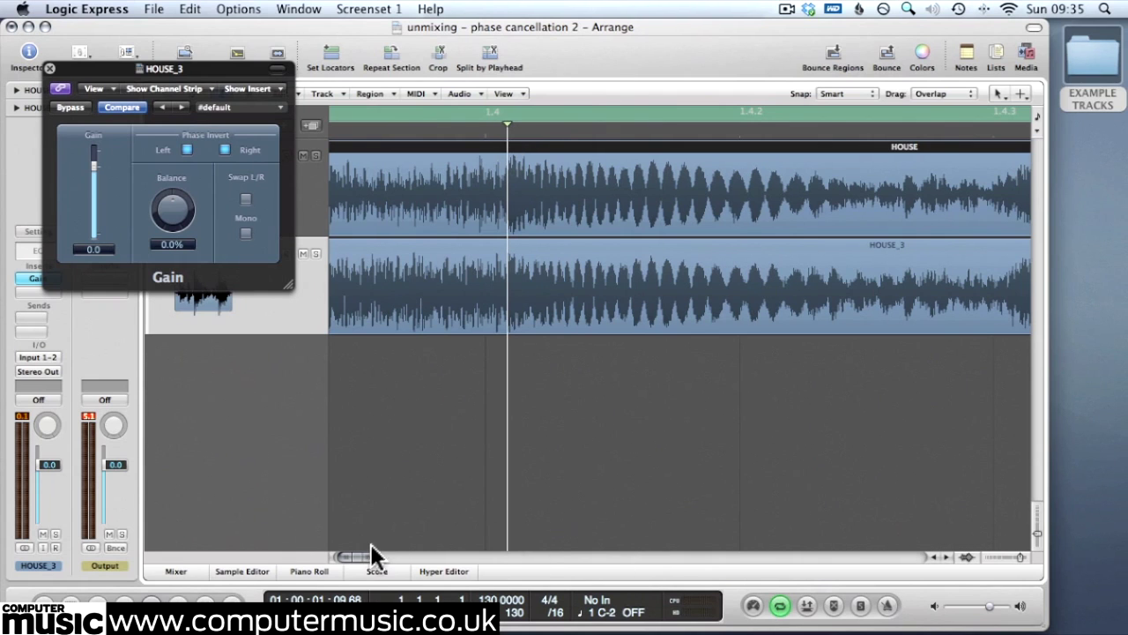
left_click_drag(359, 555, 365, 552)
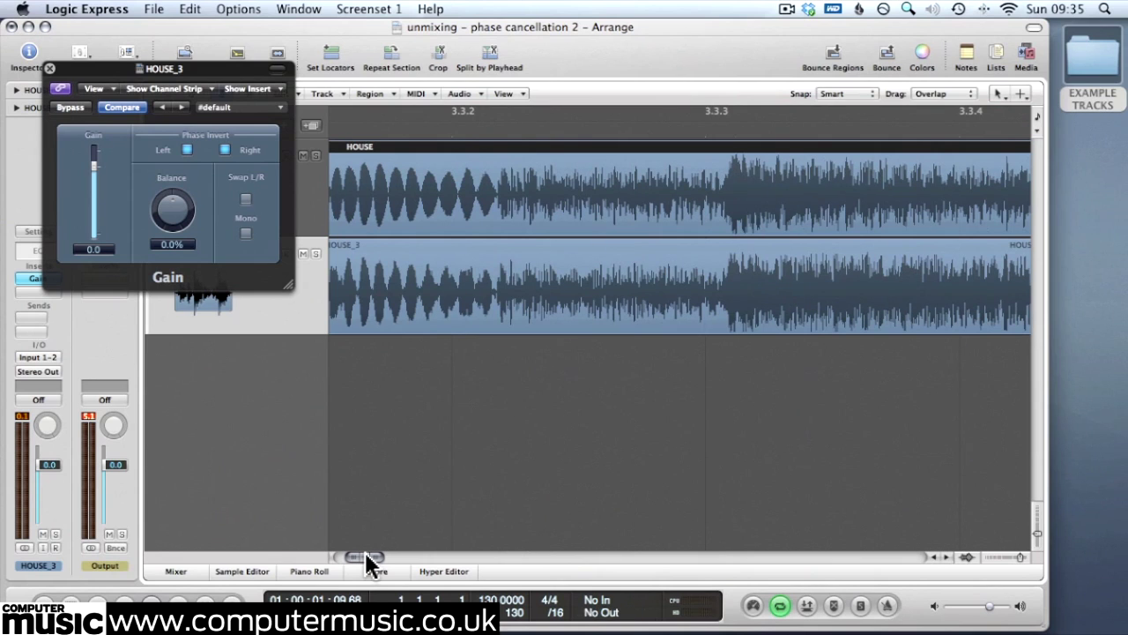
Step: Zoom to waveform cycles near bar 3.3.2 and nudge HOUSE_3 to about 1 1 1 2
left_click(505, 309)
left_click(499, 123)
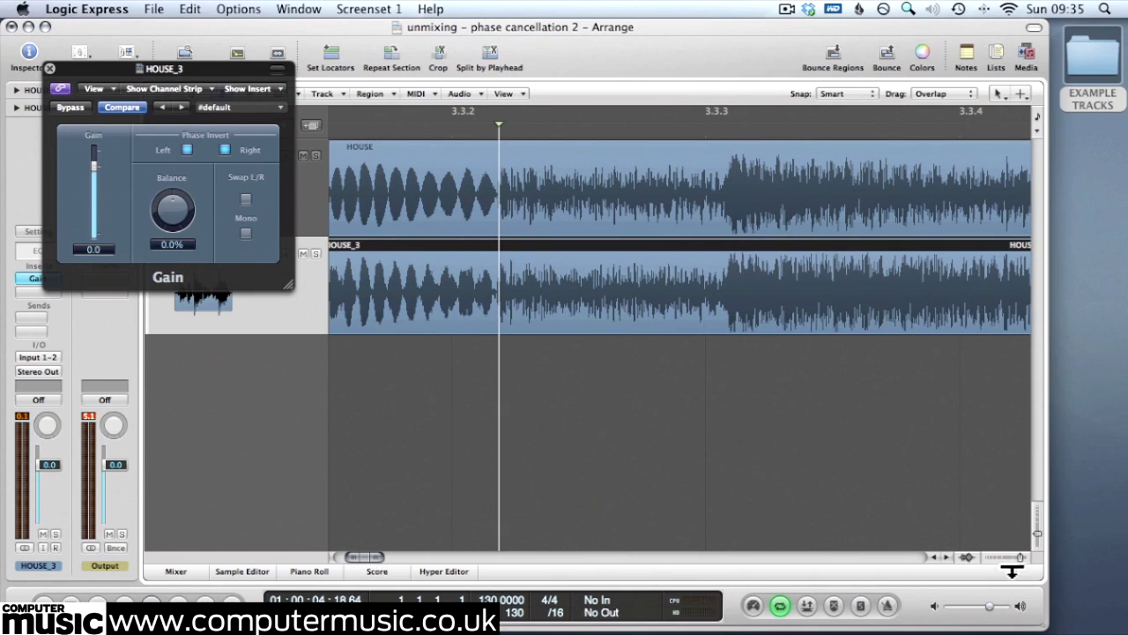
left_click_drag(1020, 557, 1024, 558)
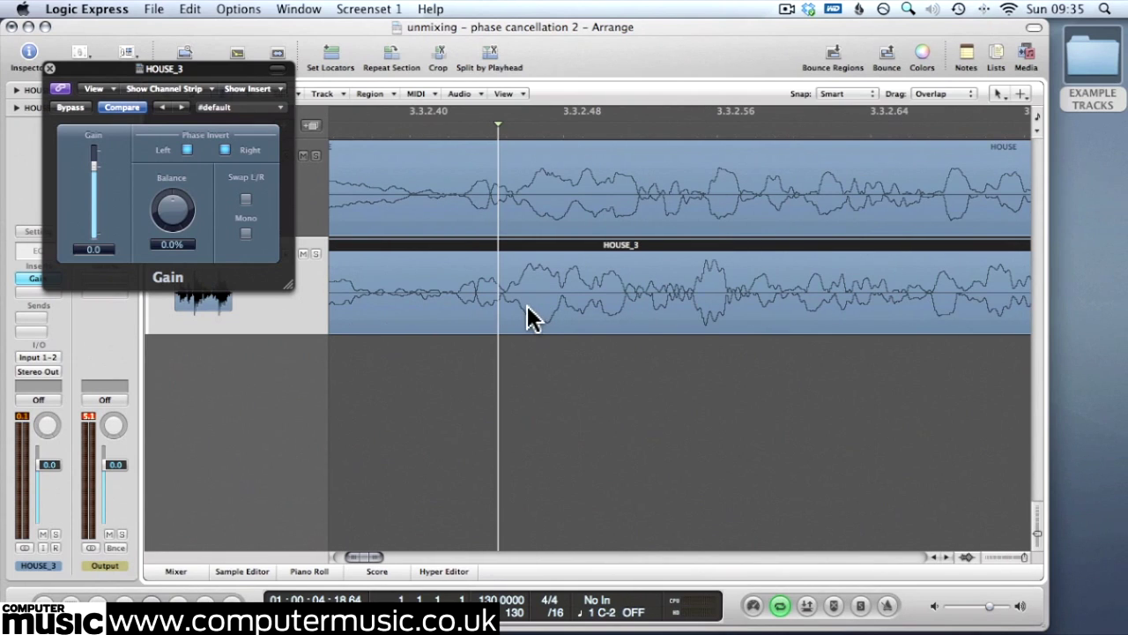
left_click_drag(527, 305, 538, 315)
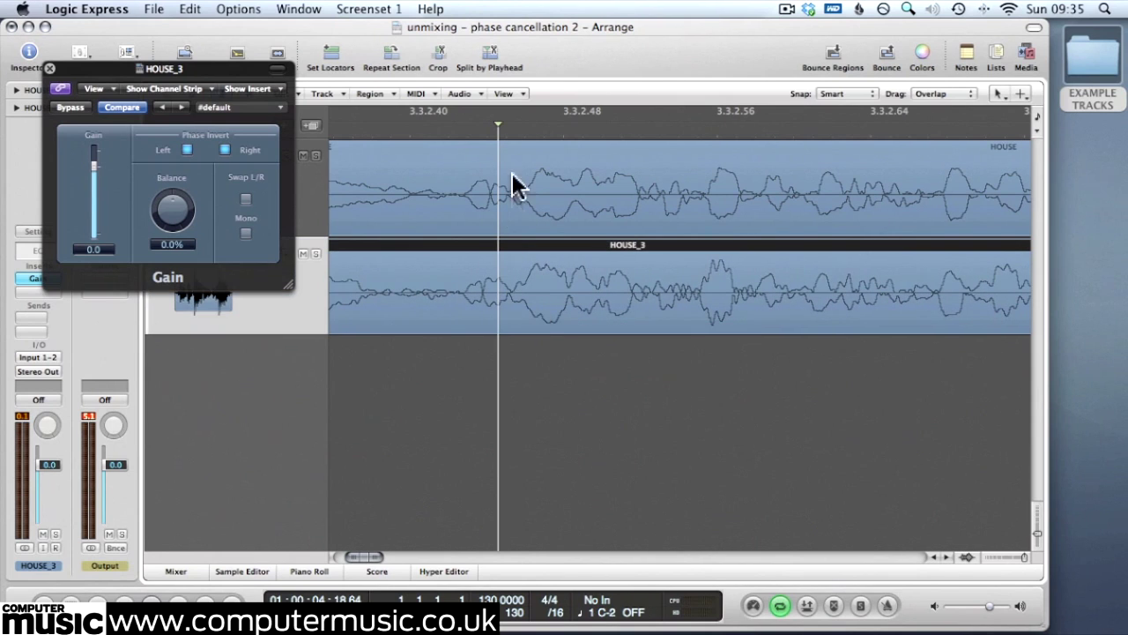
left_click_drag(499, 128, 586, 128)
left_click_drag(635, 284, 635, 285)
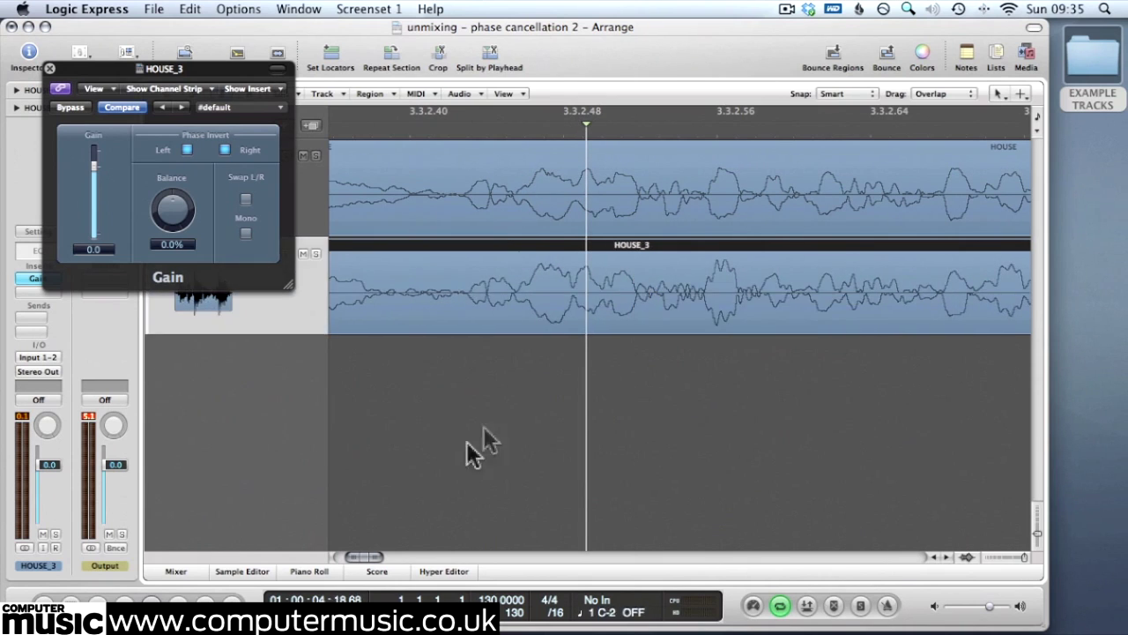
key("Return")
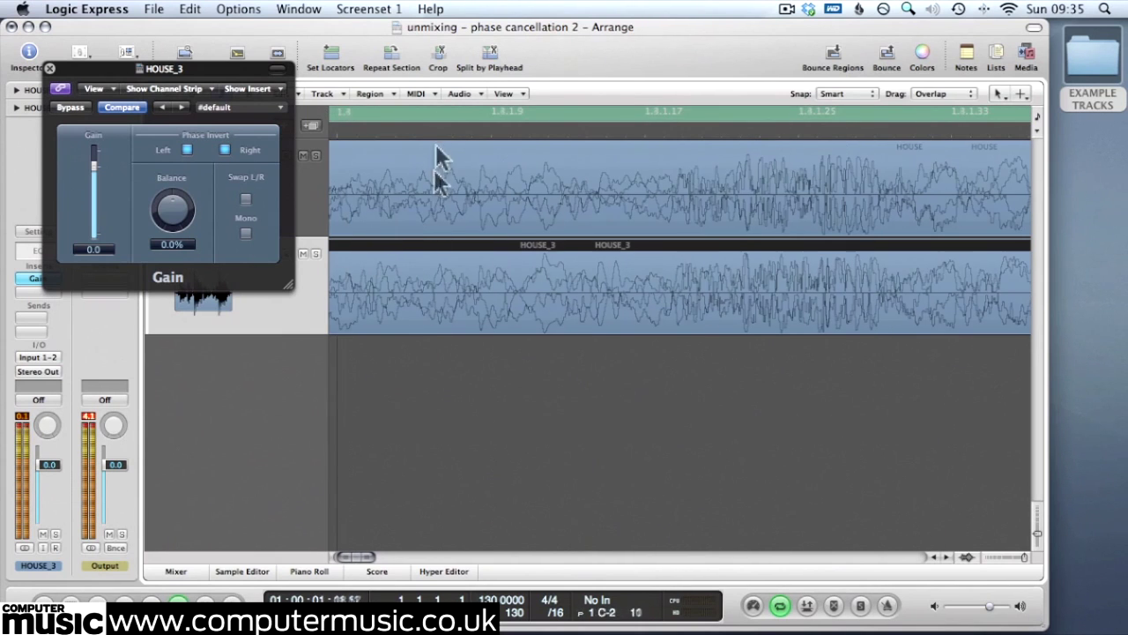
Step: Turn off cycle mode and play the combined tracks from near the start
left_click(430, 114)
left_click(432, 114)
key("space")
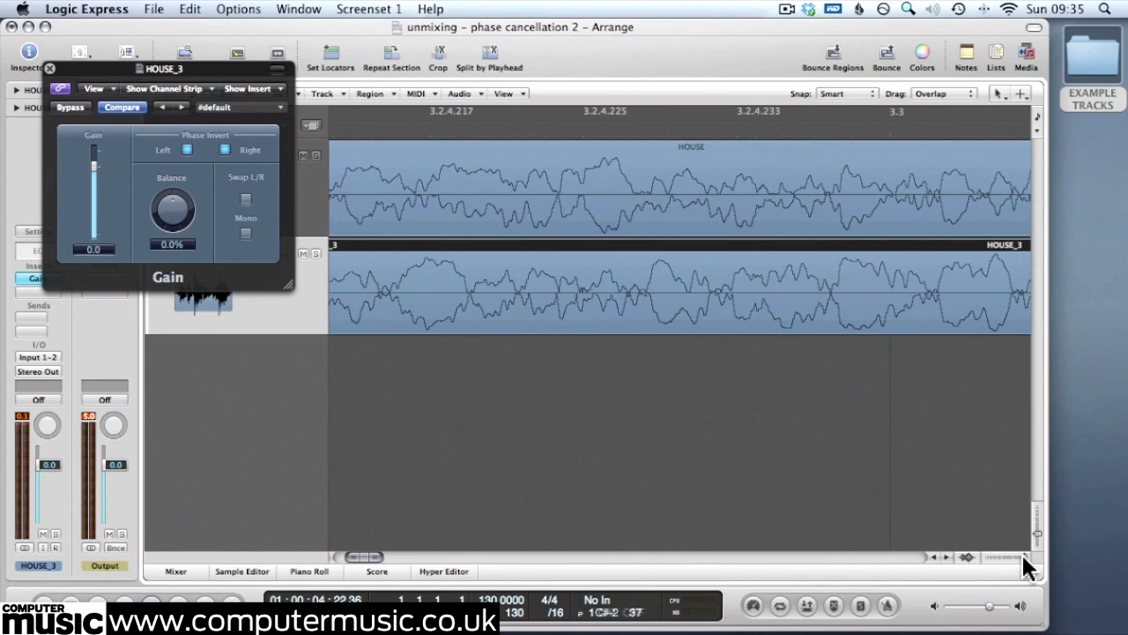
Step: Zoom in on the waveforms and put the playhead on a matching feature
left_click_drag(1022, 557, 1028, 558)
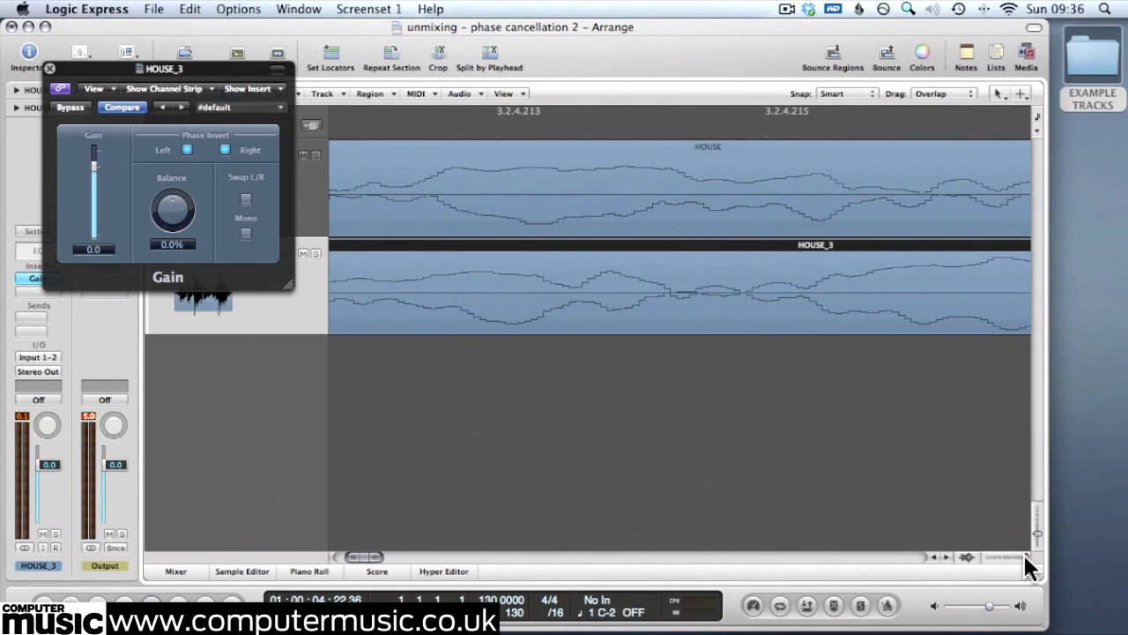
left_click_drag(1025, 558, 1028, 558)
scroll(703, 297, "right", 3)
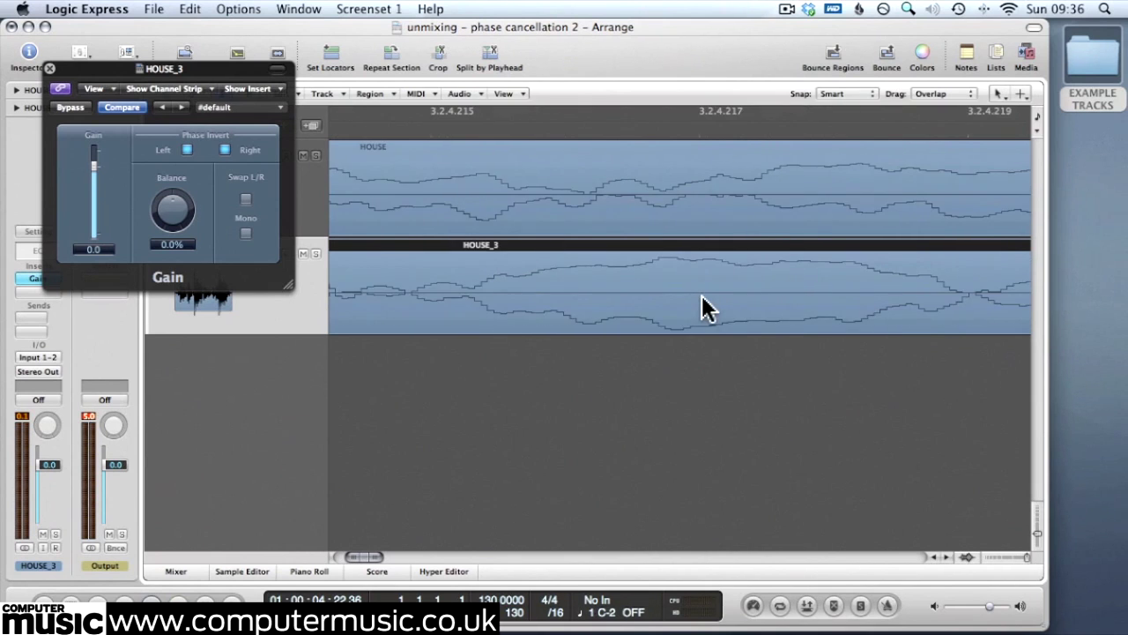
left_click_drag(1027, 556, 1025, 556)
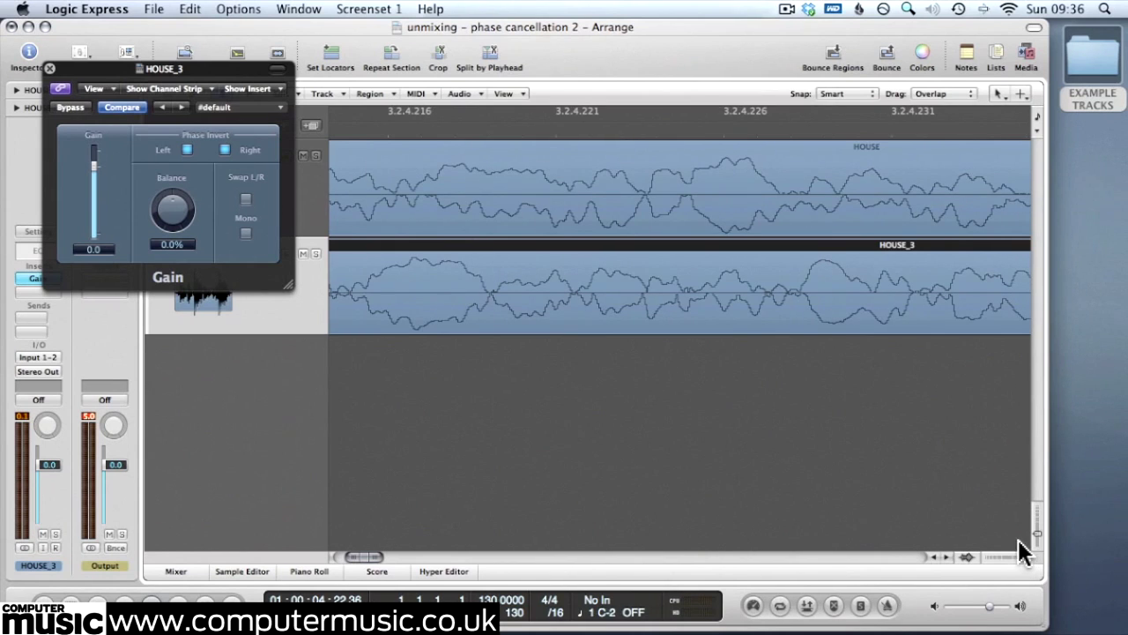
left_click_drag(1025, 556, 1022, 556)
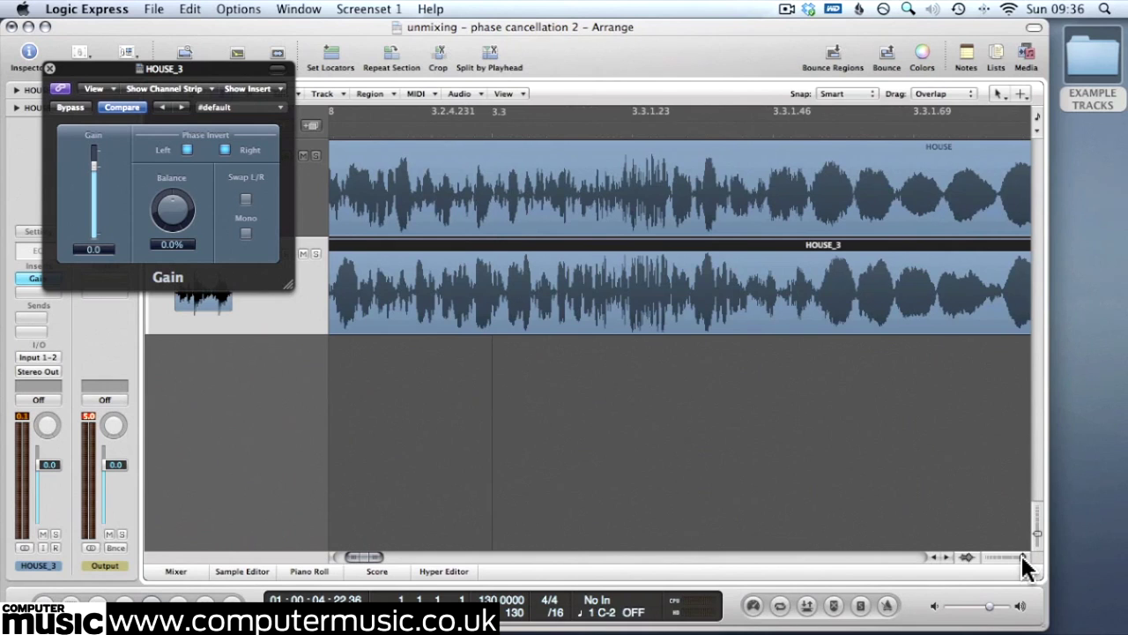
left_click(696, 129)
Step: At maximum zoom, nudge HOUSE_3 right to about 1 1 1 2, check playback, and zoom out to bars 1–8
left_click_drag(1023, 557, 1027, 557)
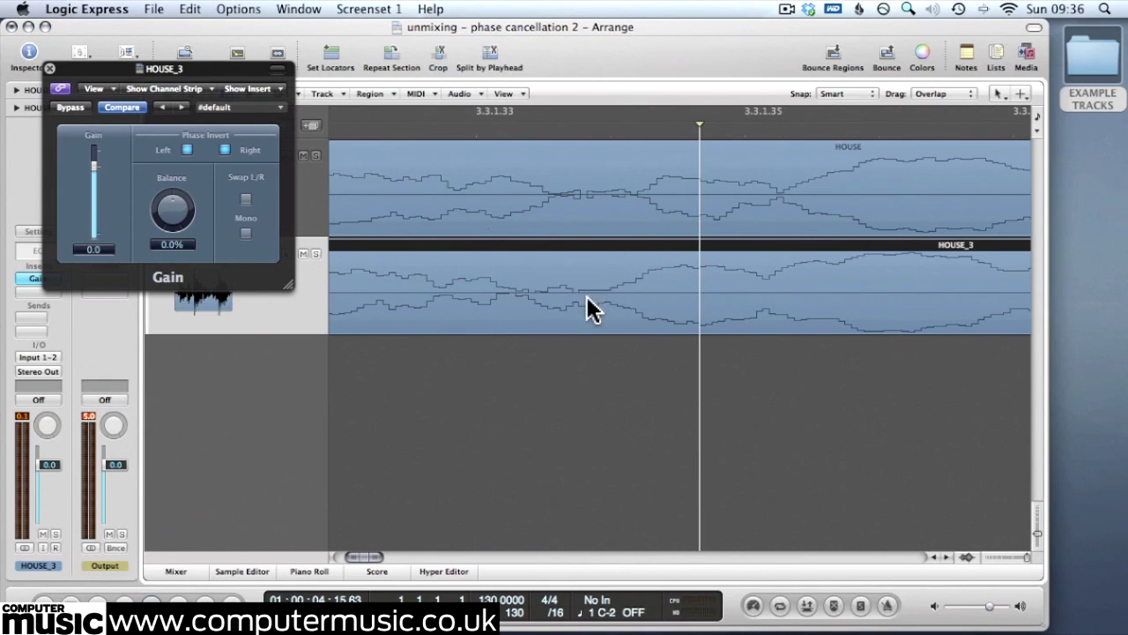
left_click_drag(591, 308, 605, 307)
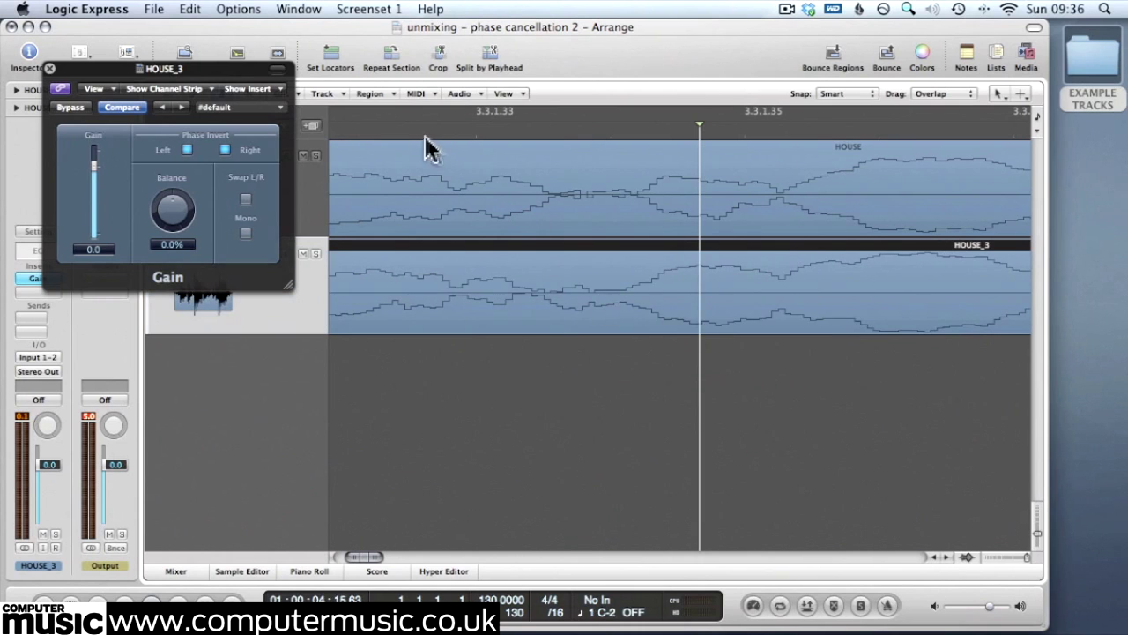
key("space")
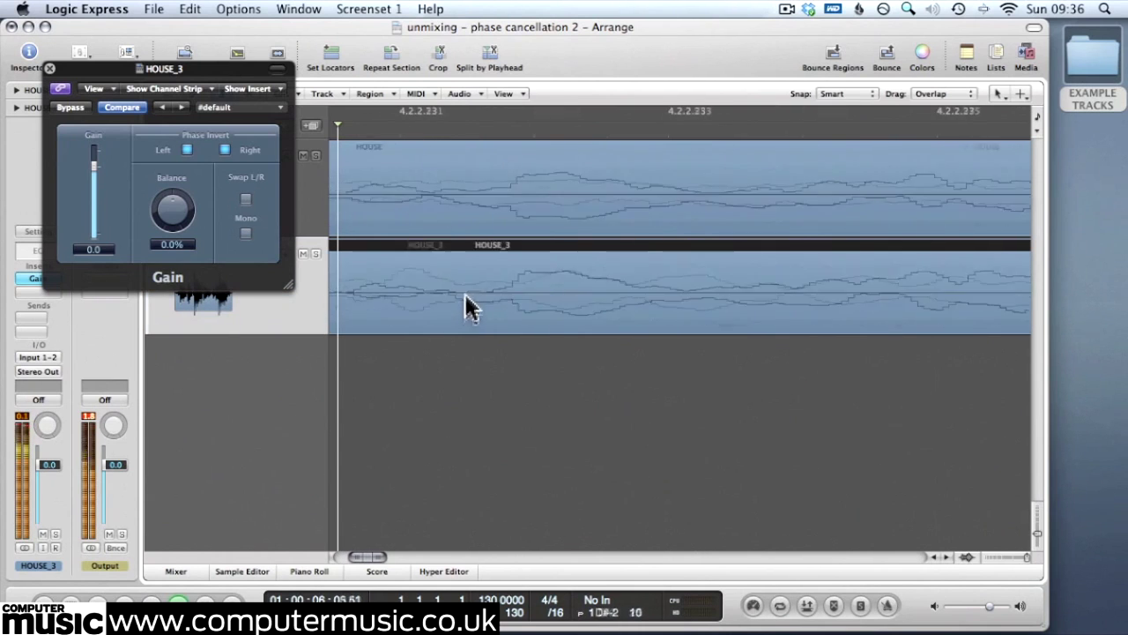
key("space")
key("ctrl+Left")
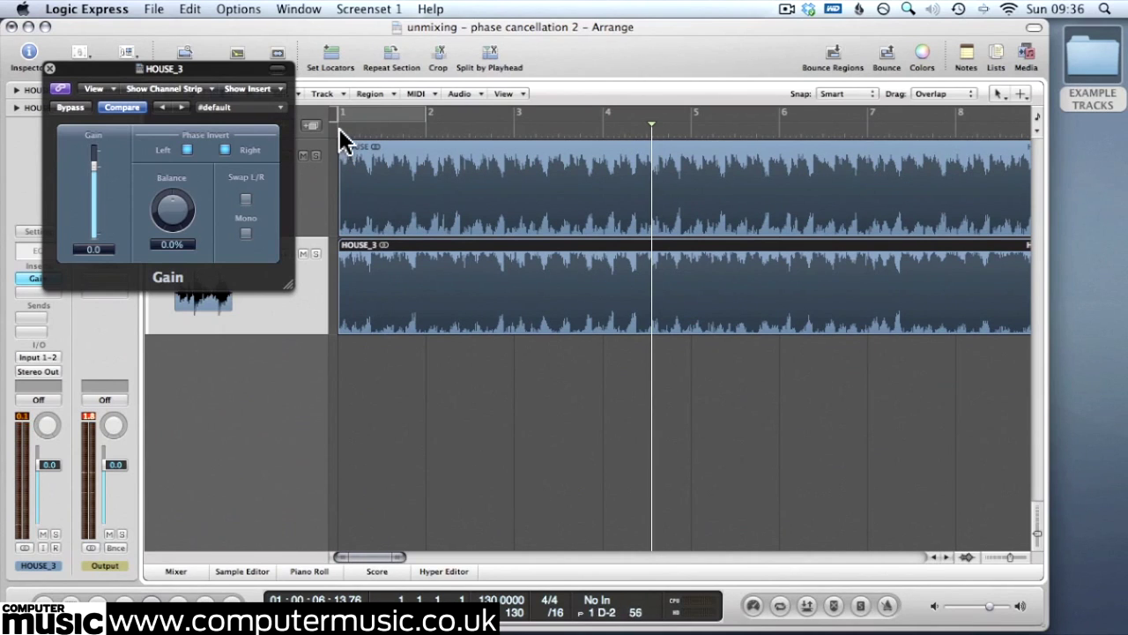
Step: Play HOUSE and HOUSE_3 from bar 1 and move the Gain plug-in window to mid-Arrange
key("Return")
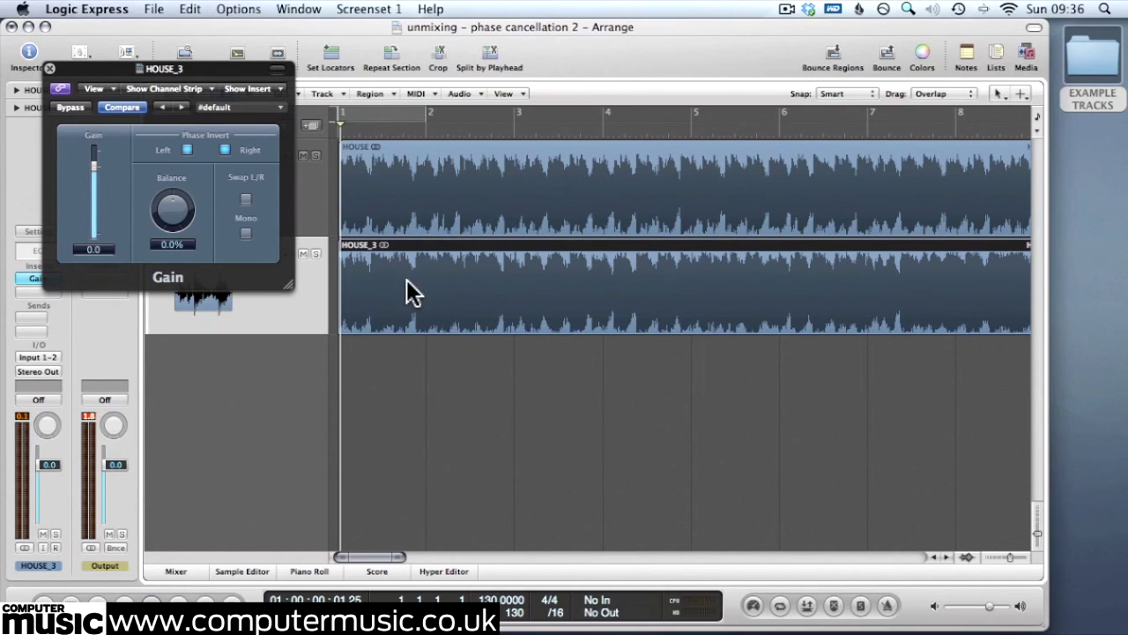
key("space")
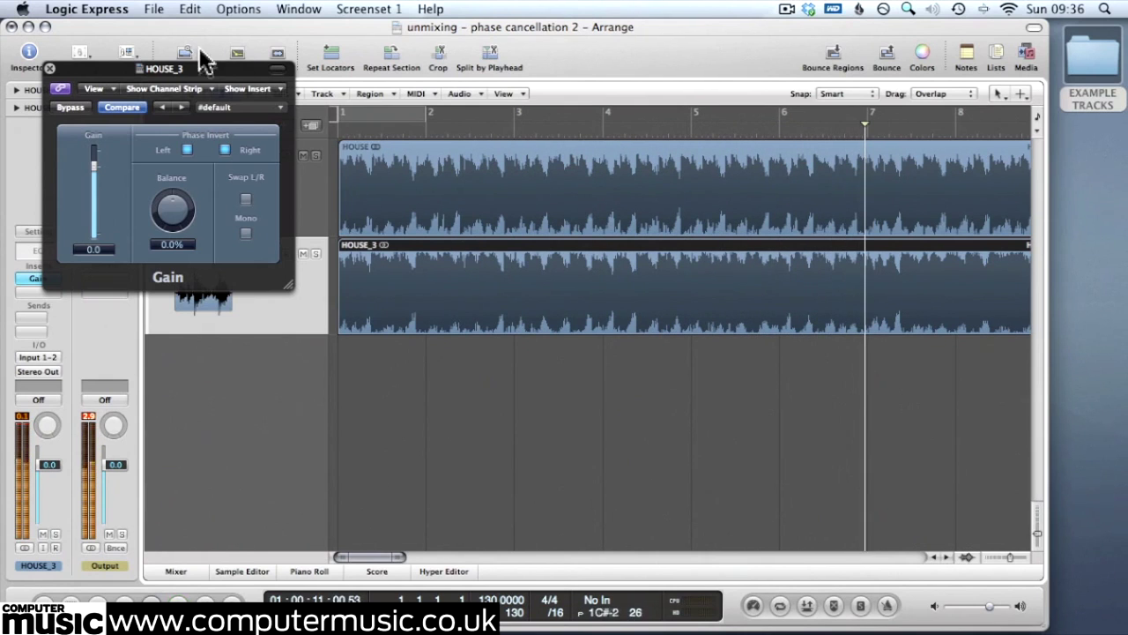
left_click_drag(202, 66, 555, 318)
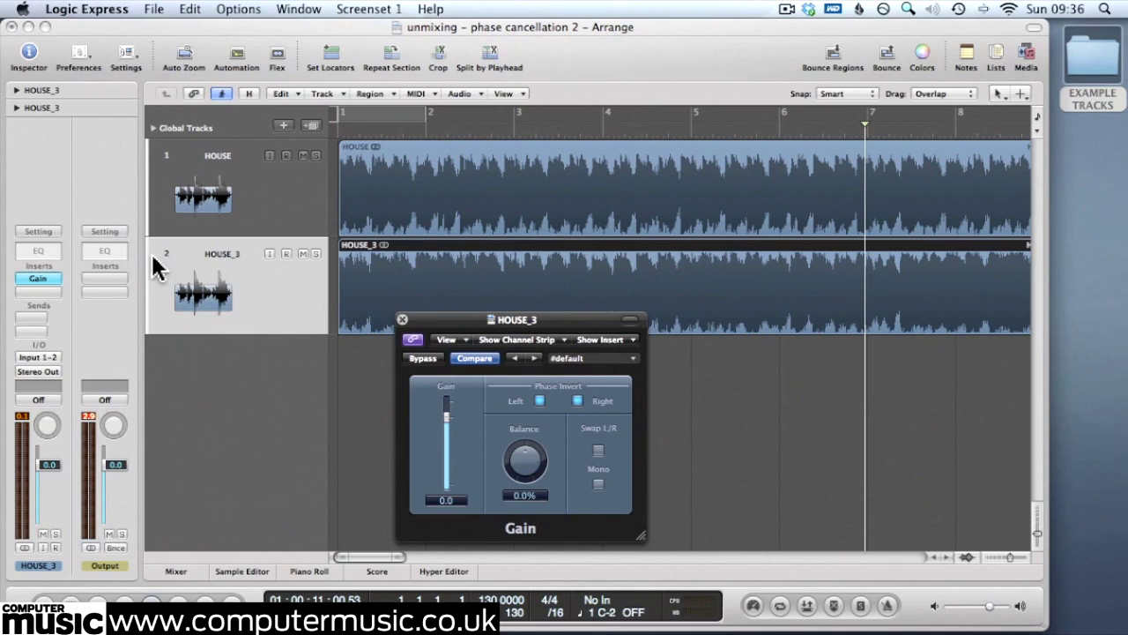
Step: Insert a stereo EQ Single Band Low Cut plug-in on the Output channel
left_click(105, 280)
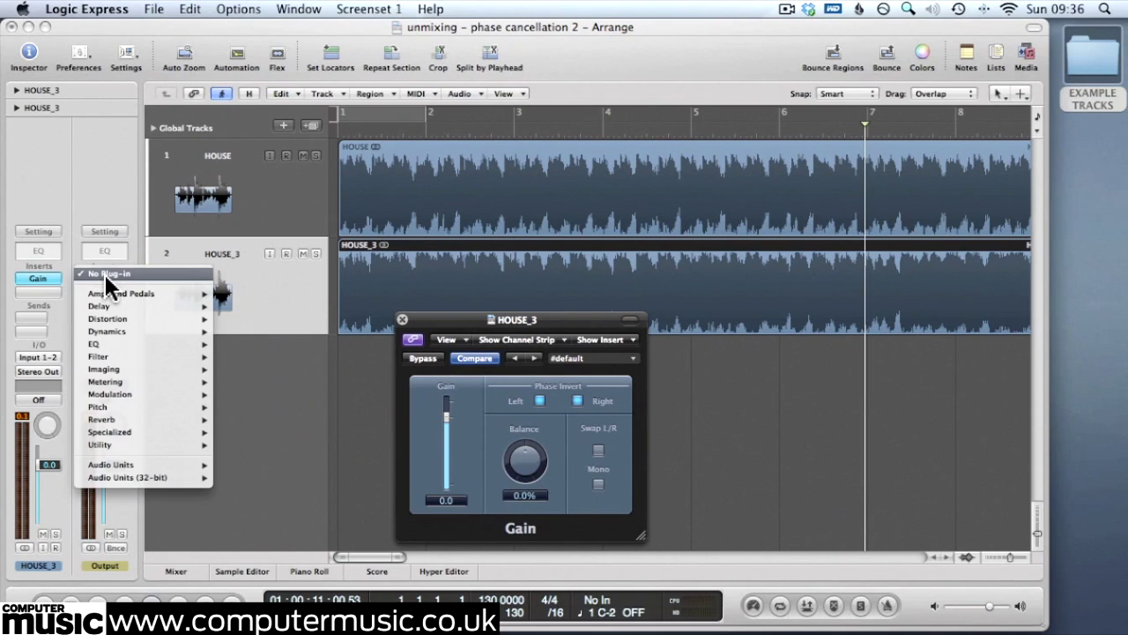
mouse_move(124, 345)
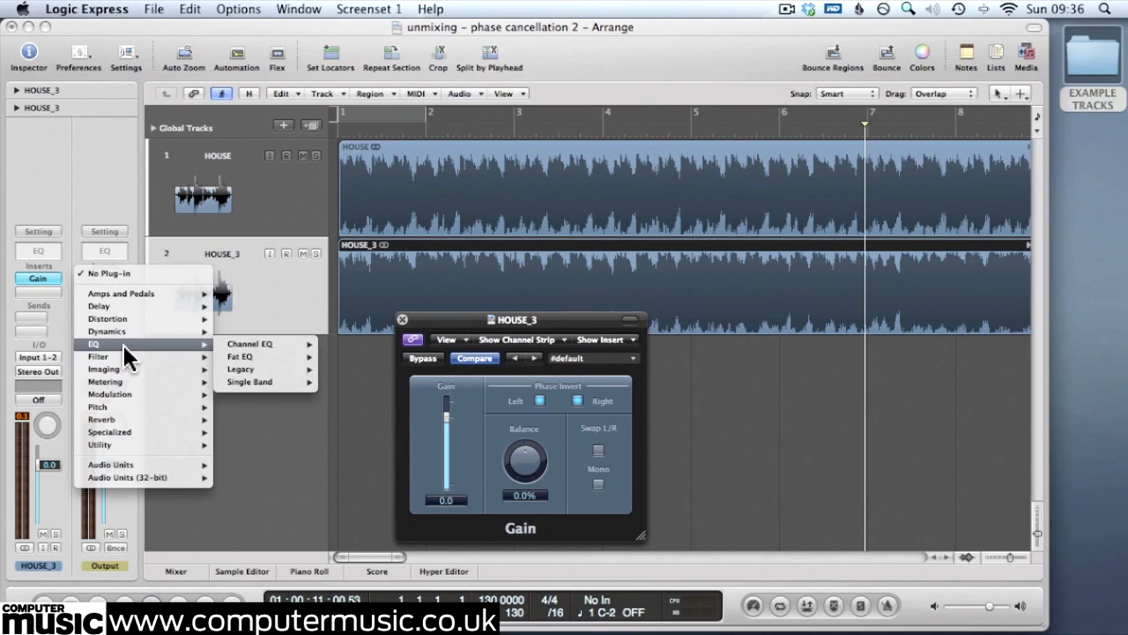
mouse_move(294, 386)
mouse_move(367, 410)
left_click(472, 420)
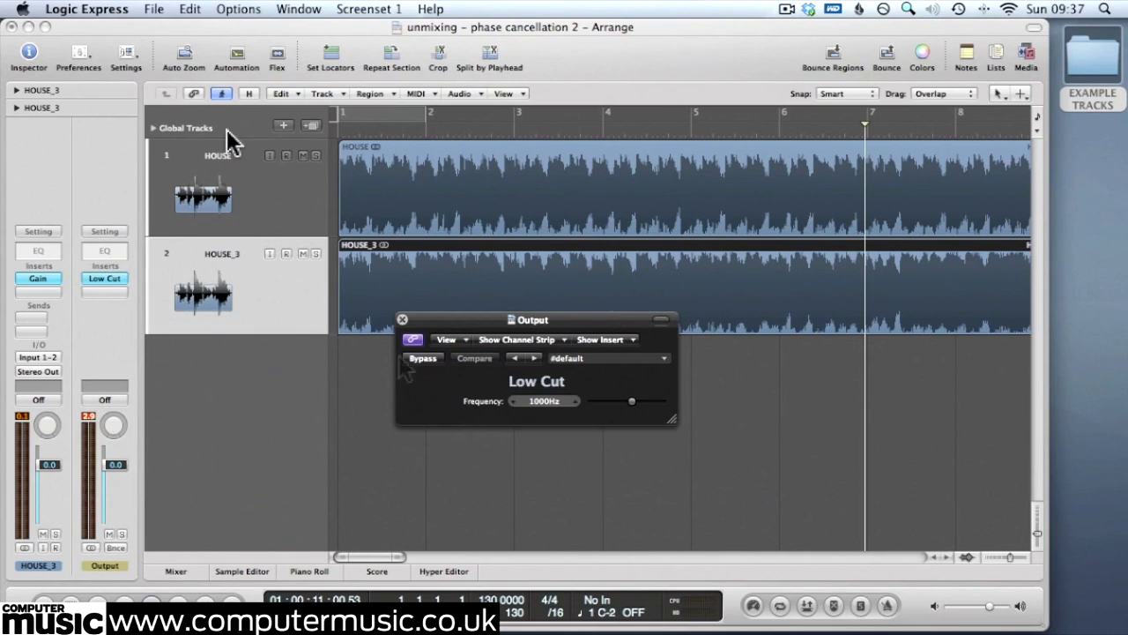
Step: Set the Low Cut frequency to 430Hz and play the filtered result from near bar 1
double_click(547, 403)
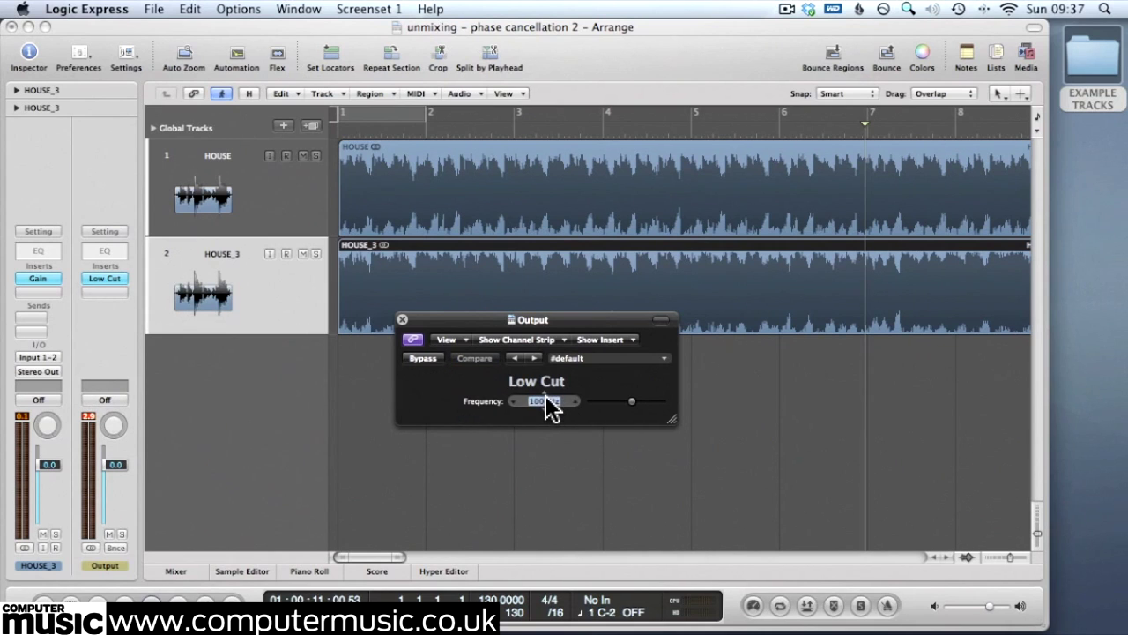
type("430")
key("Return")
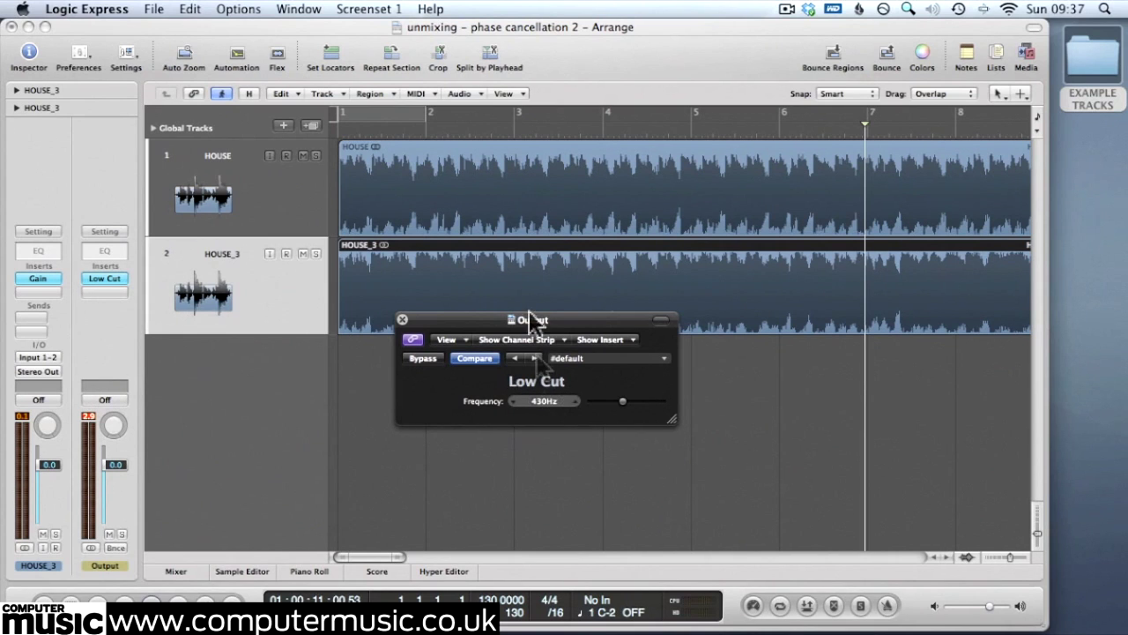
left_click(335, 120)
key("space")
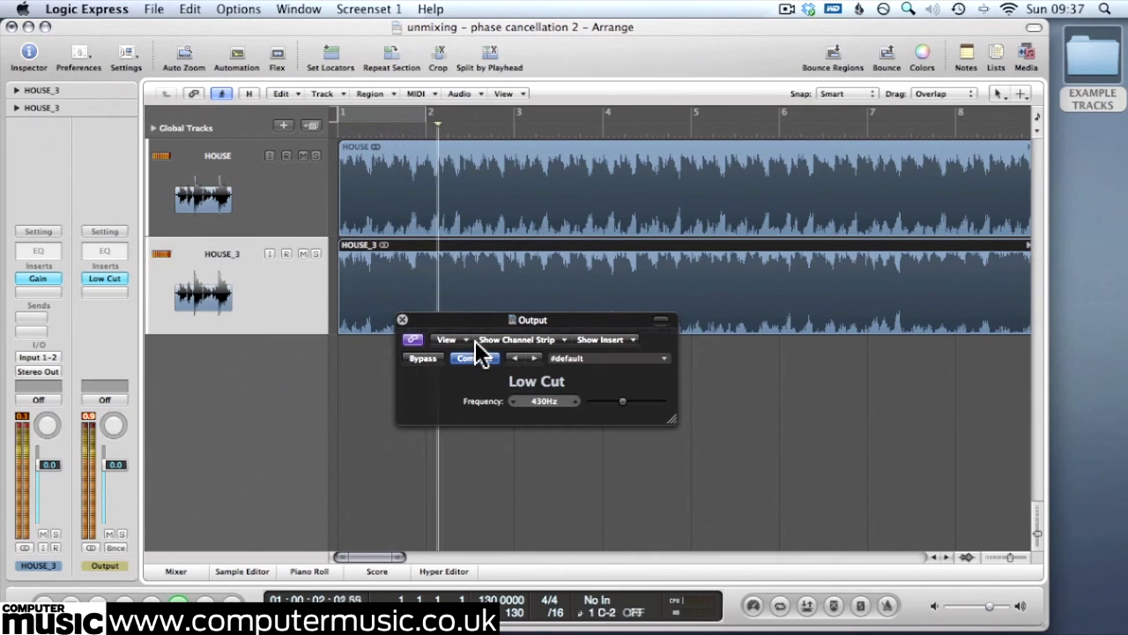
left_click_drag(403, 555, 430, 550)
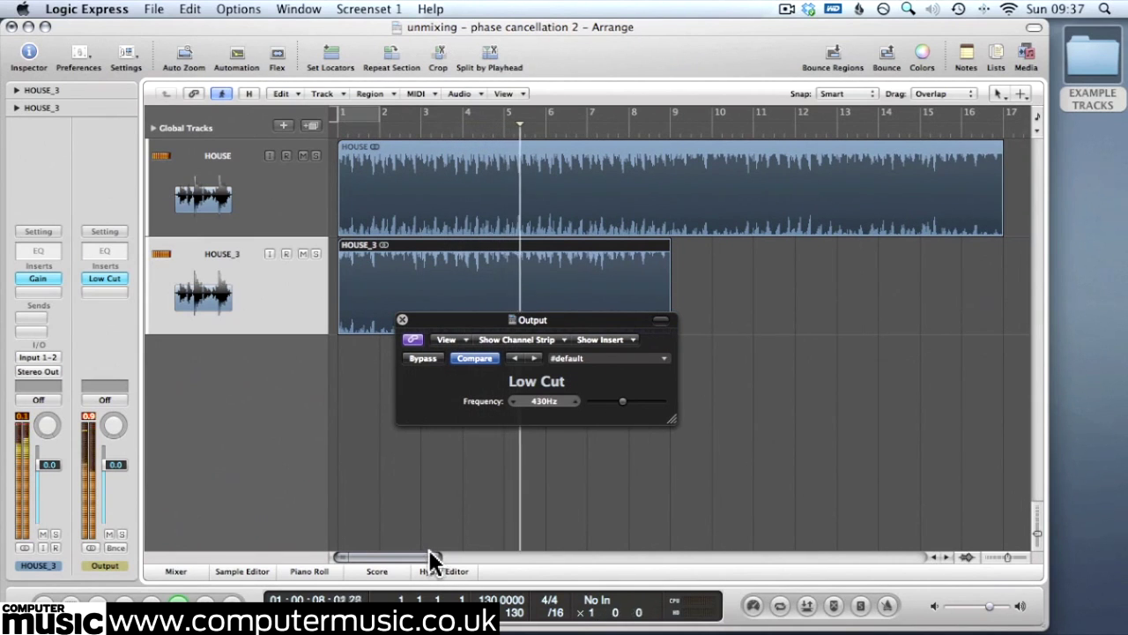